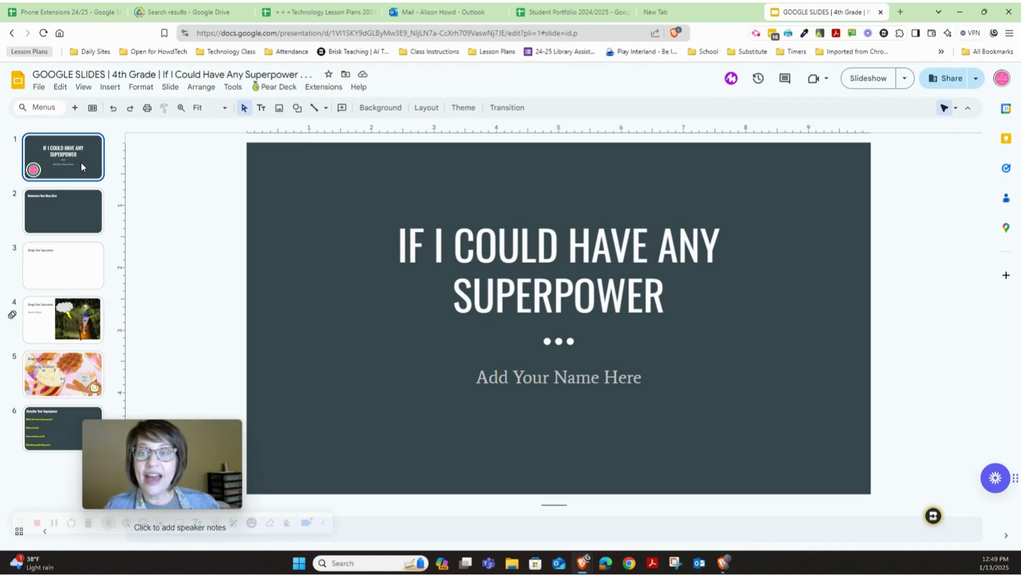
# Select the whole 'Add Your Name Here' subtitle line on the title slide so the presenter's name can replace it.
pyautogui.click(495, 371)
pyautogui.doubleClick(495, 371)
pyautogui.tripleClick(495, 371)
pyautogui.click(389, 286)
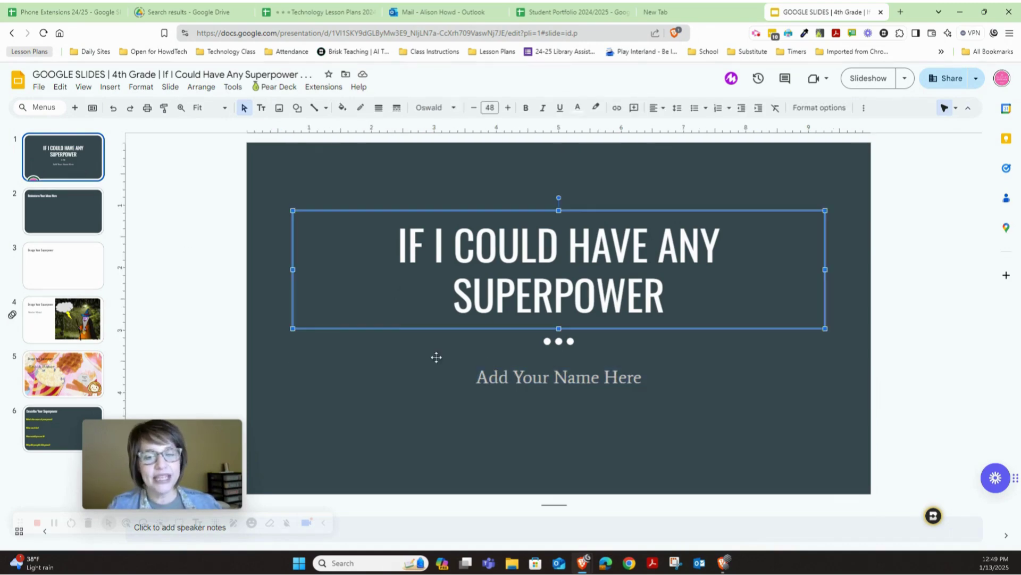
pyautogui.click(513, 379)
pyautogui.doubleClick(514, 379)
pyautogui.tripleClick(514, 382)
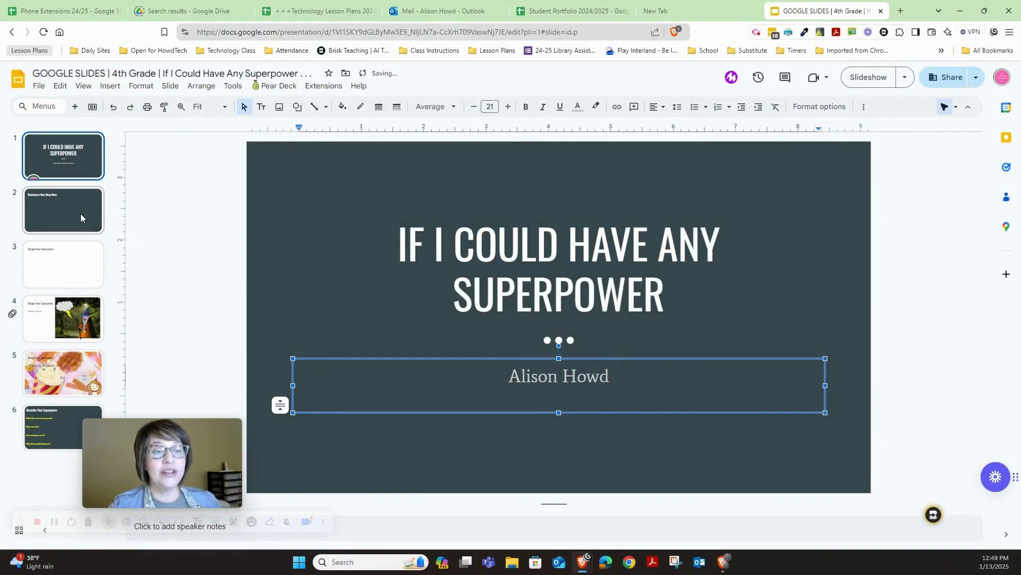
# On slide 2, list the ideas Weather controller, Teleport anywhere, Snacks and Invisible on separate lines.
pyautogui.click(81, 217)
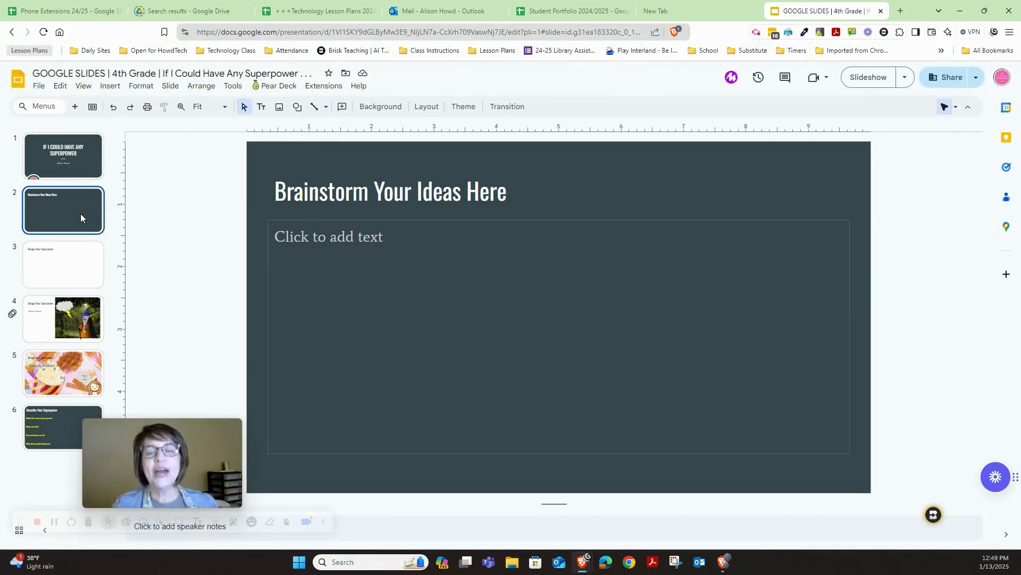
pyautogui.click(329, 249)
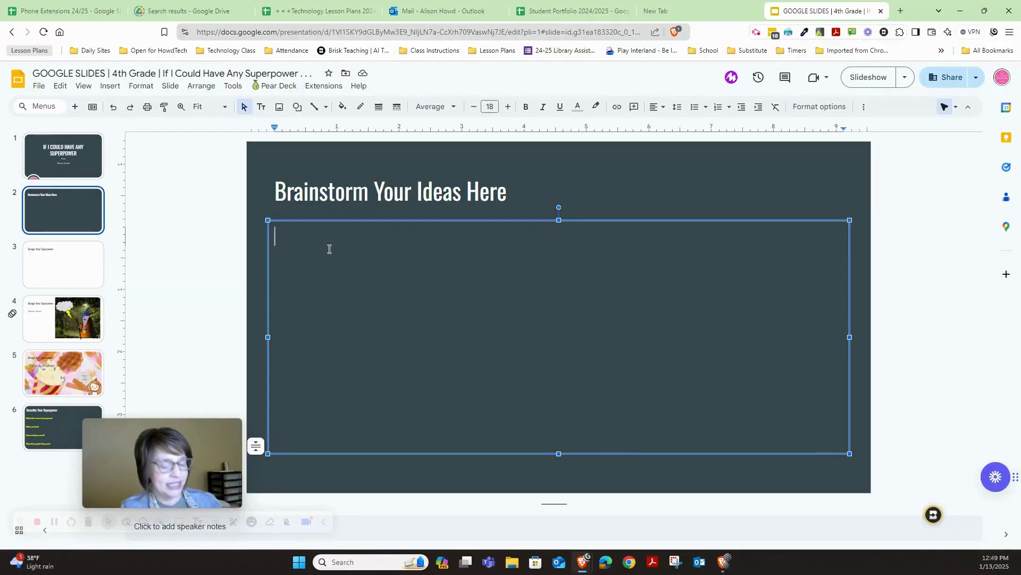
pyautogui.write('weather ')
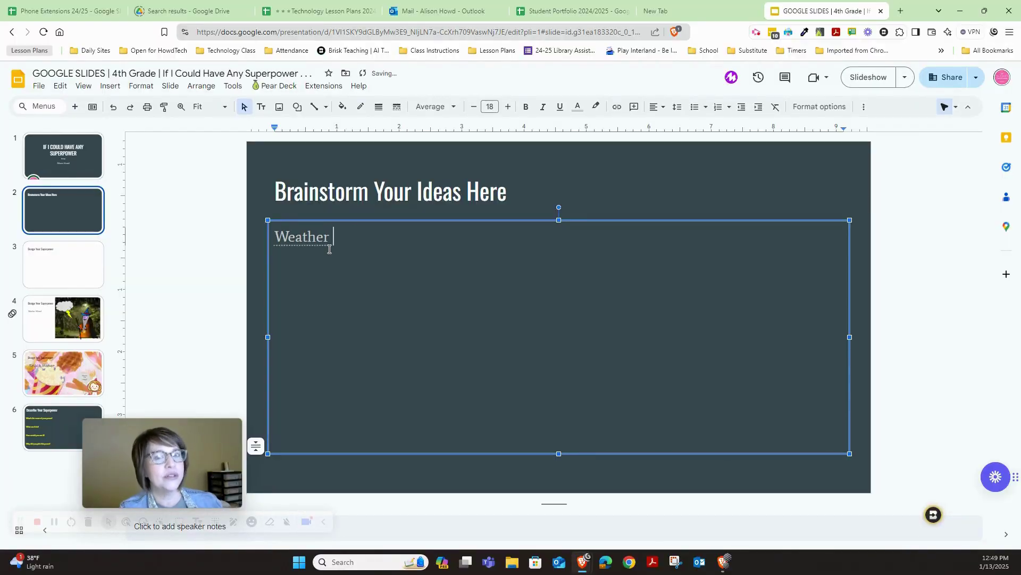
pyautogui.write('coln')
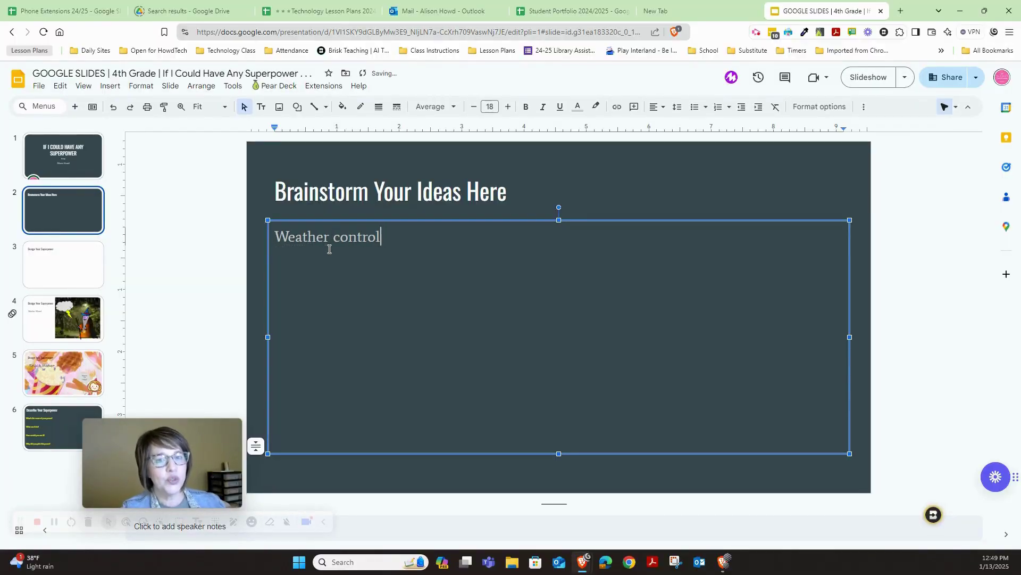
pyautogui.write('tele')
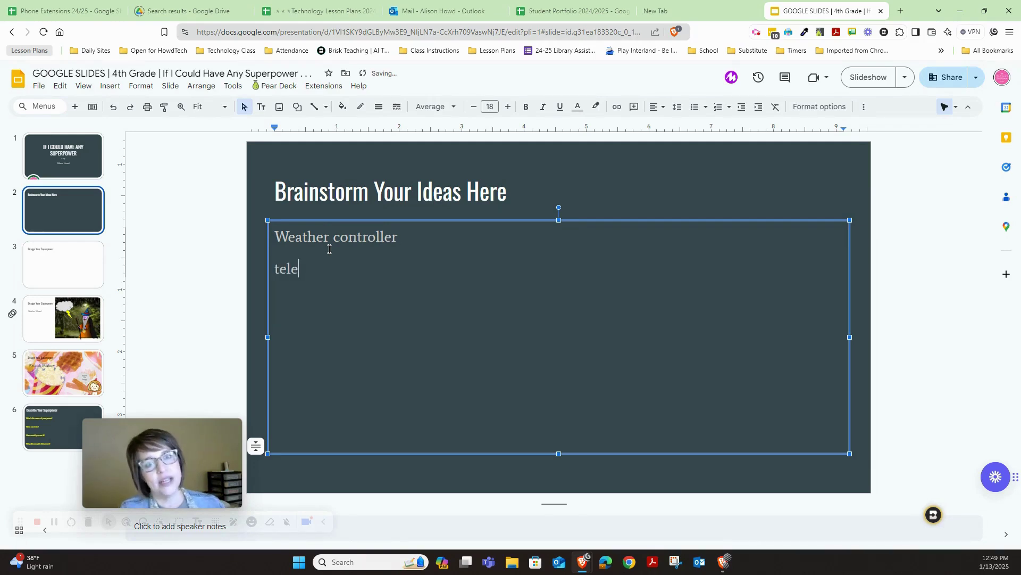
pyautogui.write('port anywhere')
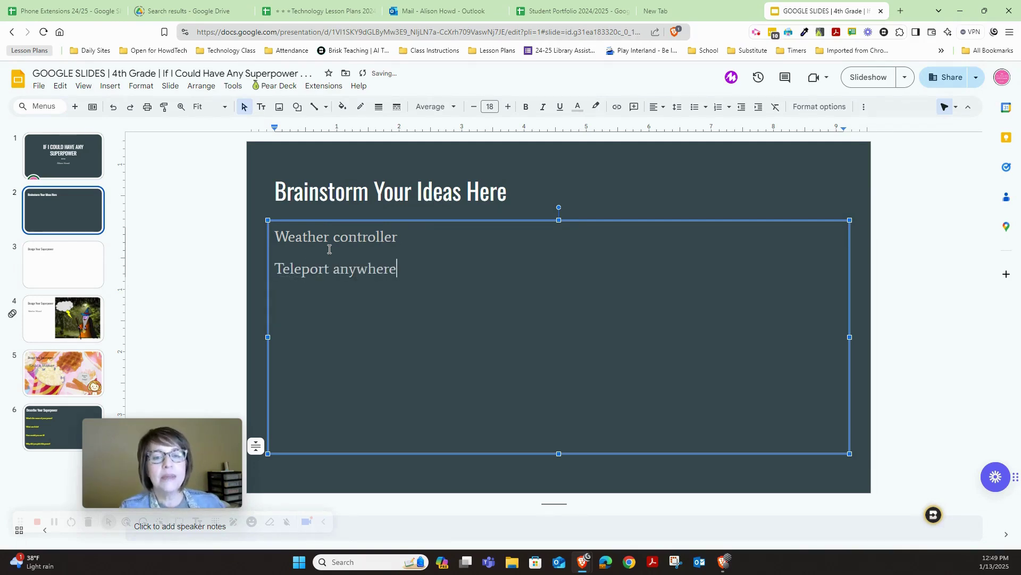
pyautogui.write('snacks')
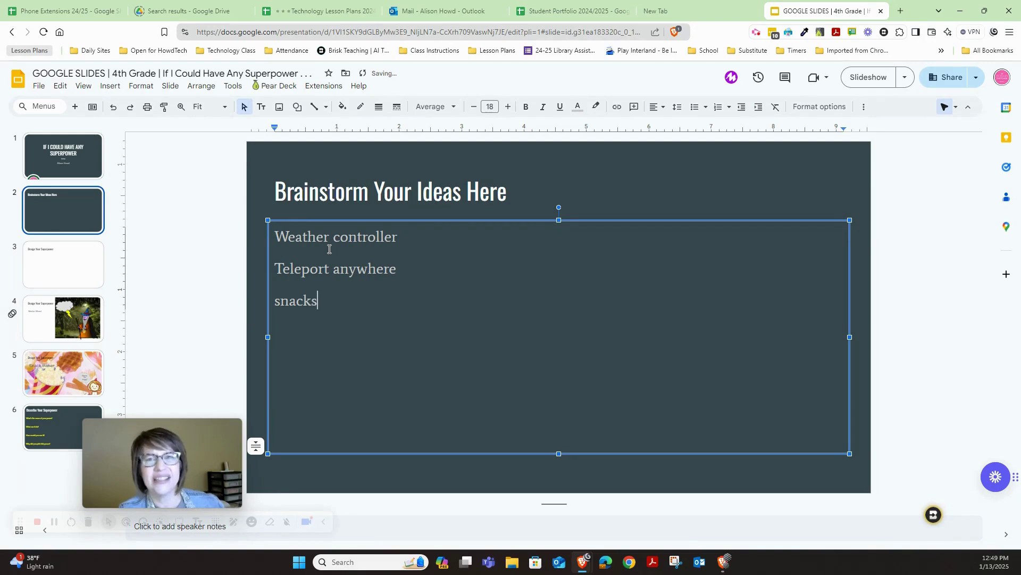
pyautogui.press('Return')
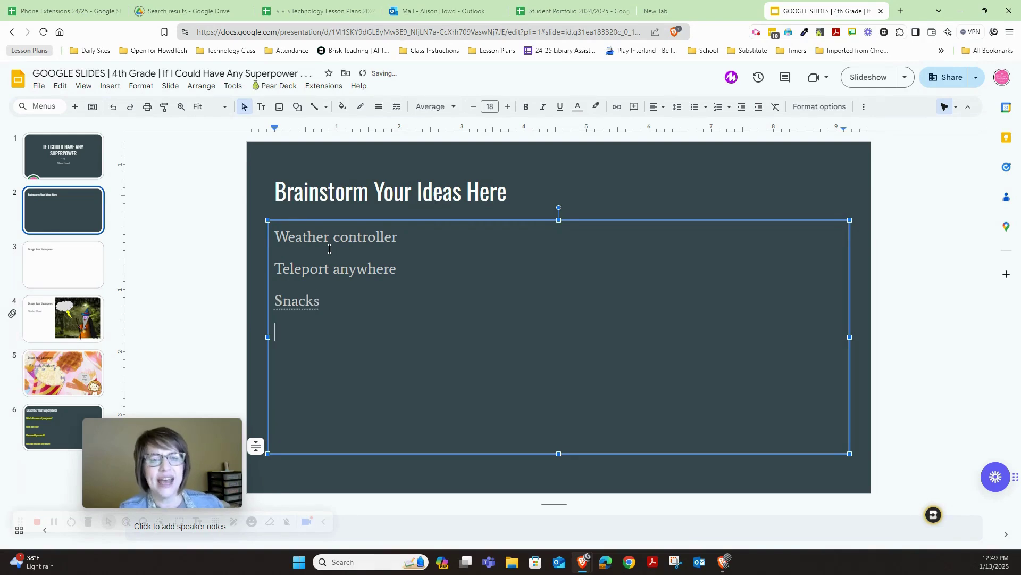
pyautogui.write('Invisible')
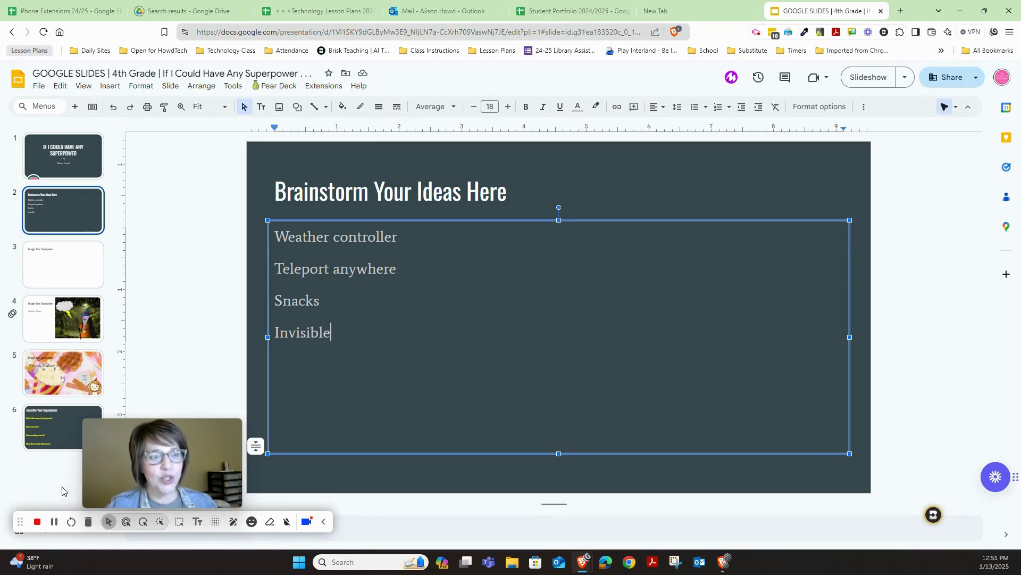
# Look over the Weather Wizard and Snack Maker example slides.
pyautogui.click(36, 326)
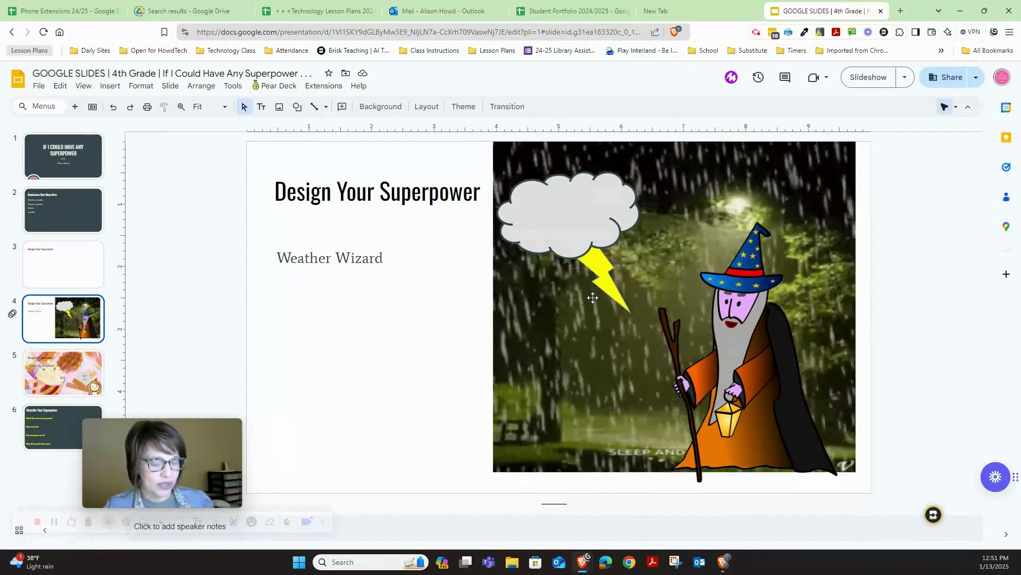
pyautogui.click(75, 372)
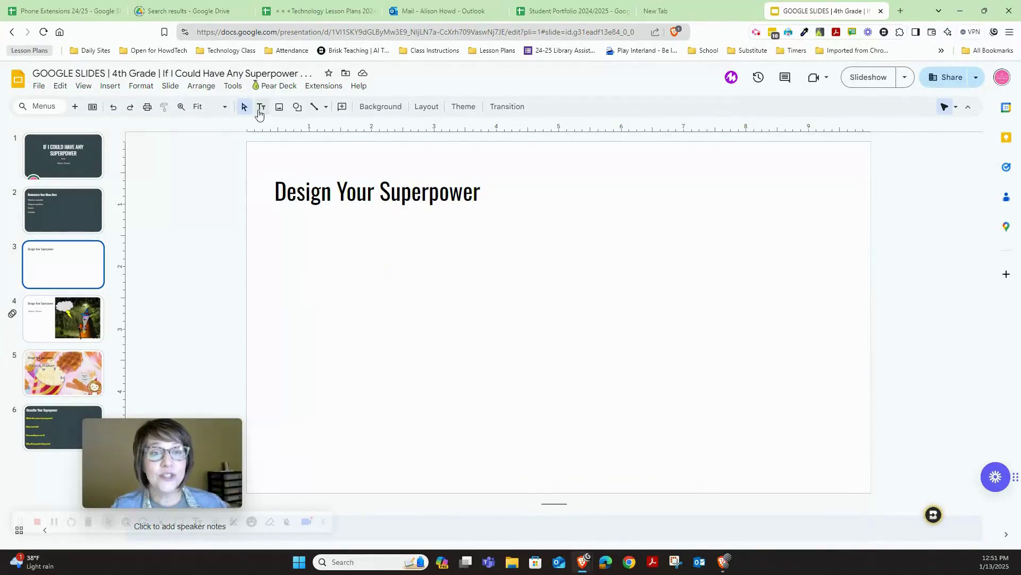
# Draw a text box under the Design Your Superpower title for the words 'Weather Wizard'.
pyautogui.click(259, 112)
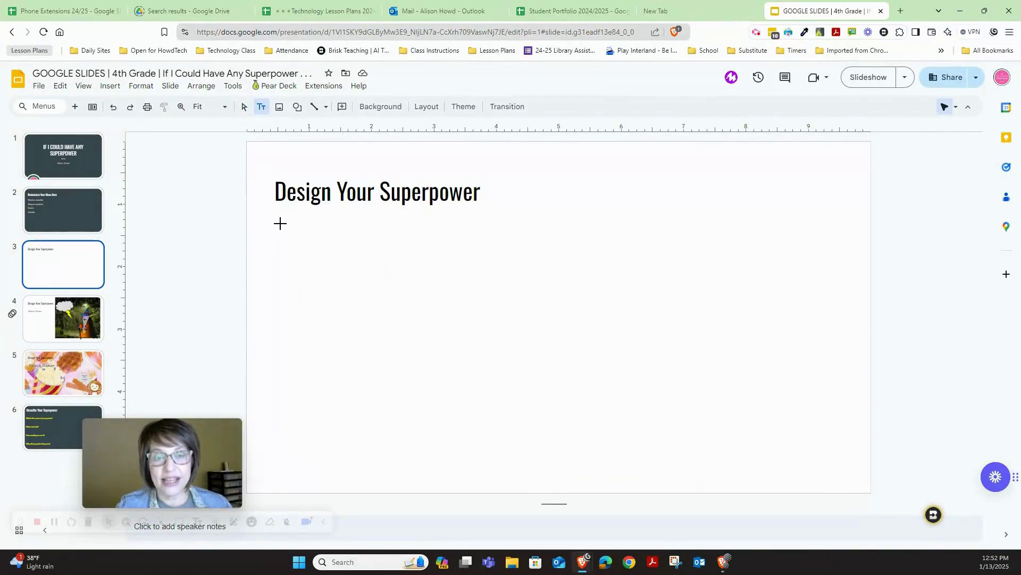
pyautogui.moveTo(280, 223); pyautogui.dragTo(445, 258)
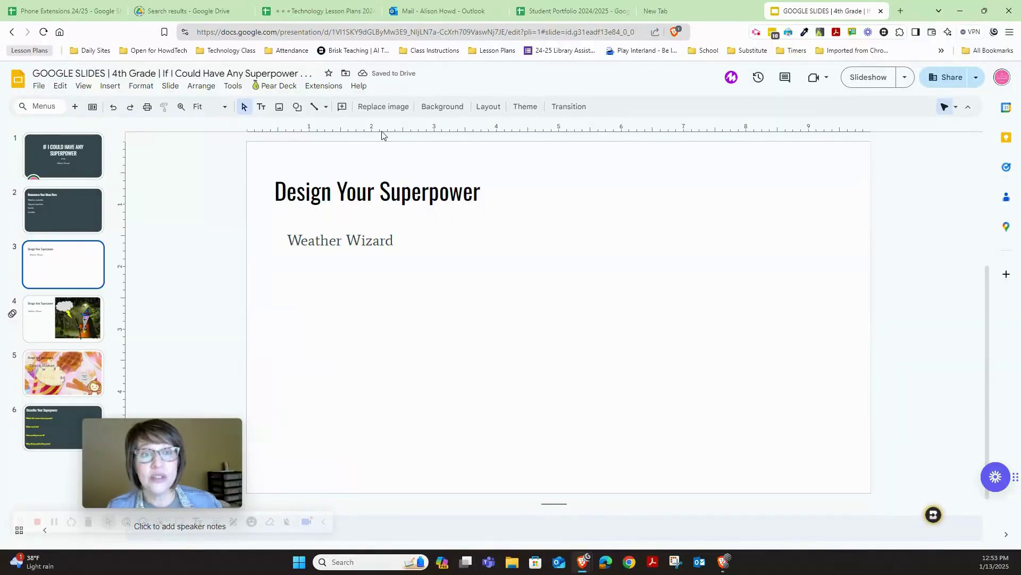
# Insert a rainy-night street GIF and size it across the slide's right side.
pyautogui.click(279, 106)
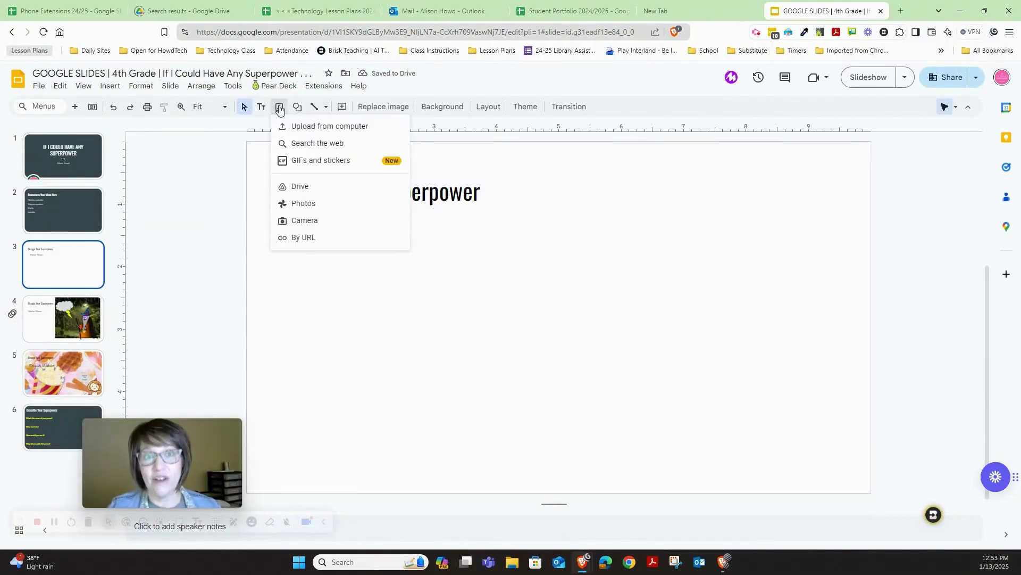
pyautogui.click(293, 160)
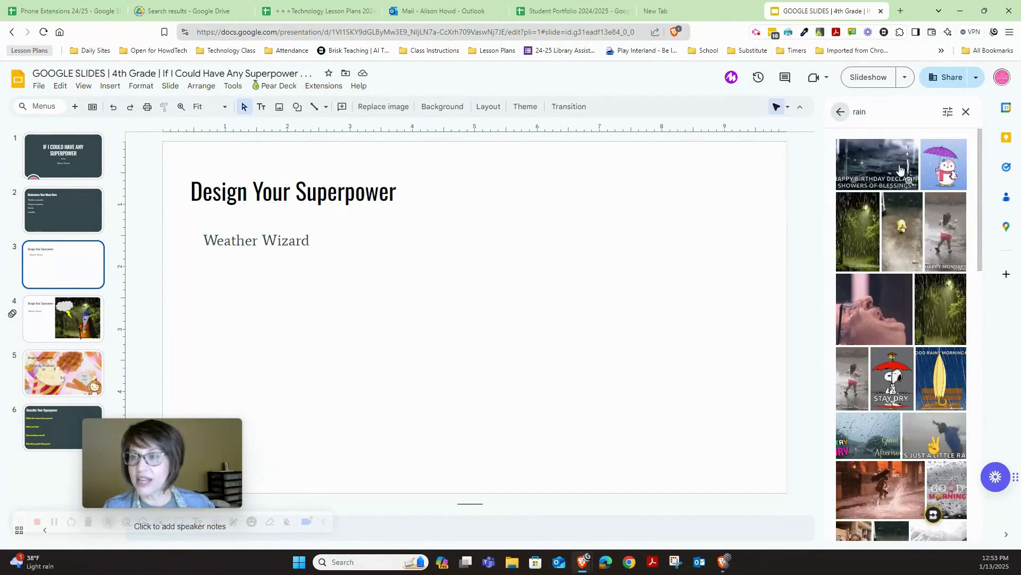
pyautogui.click(941, 309)
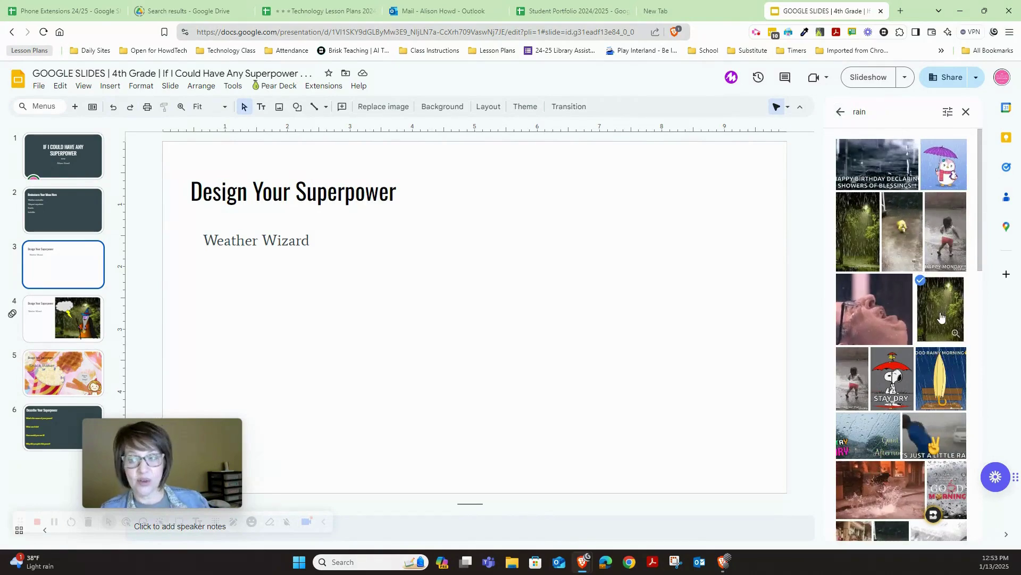
pyautogui.click(952, 532)
pyautogui.moveTo(599, 453); pyautogui.dragTo(707, 418)
pyautogui.moveTo(686, 360); pyautogui.dragTo(745, 351)
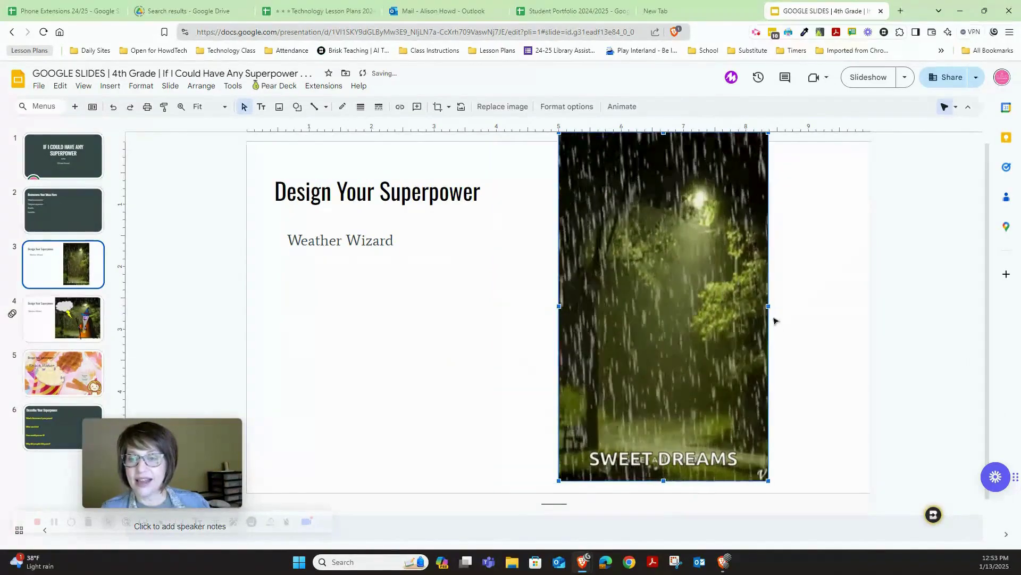
pyautogui.moveTo(865, 299); pyautogui.dragTo(871, 304)
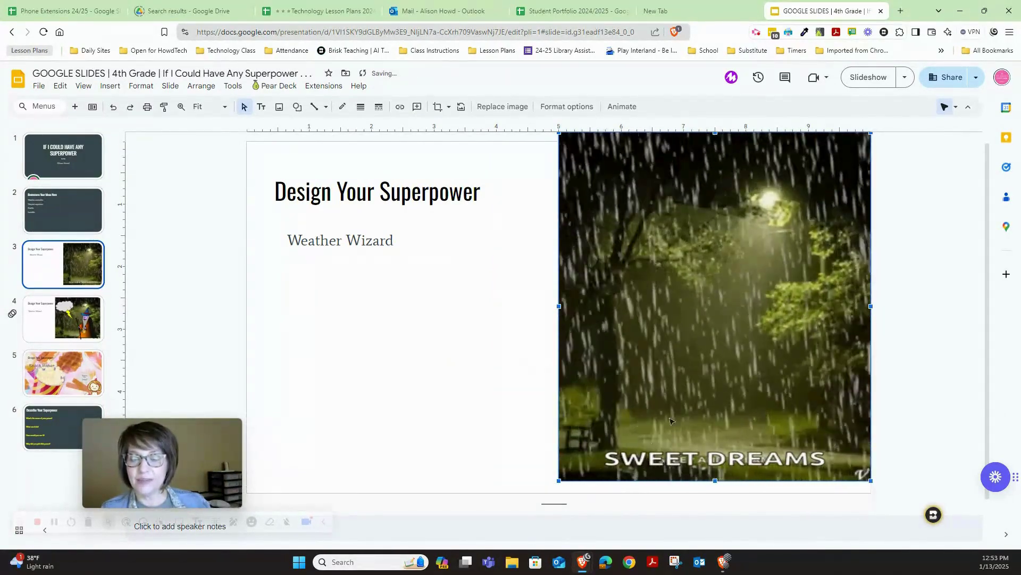
pyautogui.moveTo(686, 376)
pyautogui.mouseDown()
pyautogui.moveTo(686, 391)
pyautogui.moveTo(686, 368)
pyautogui.mouseUp()
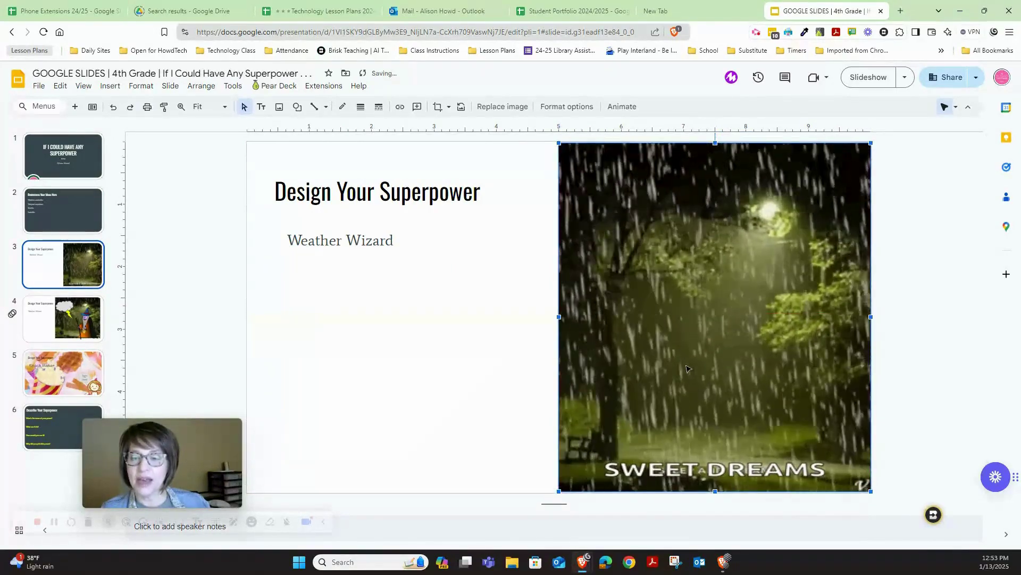
# Crop the SWEET DREAMS strip off the rain GIF, enlarge it, then view slide 4.
pyautogui.click(438, 107)
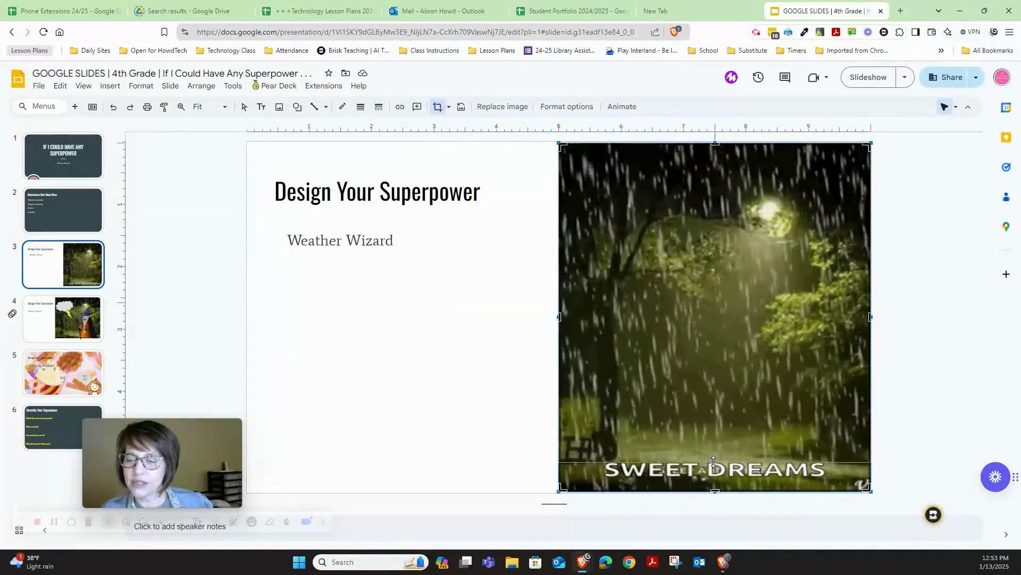
pyautogui.moveTo(714, 461); pyautogui.dragTo(713, 462)
pyautogui.click(958, 410)
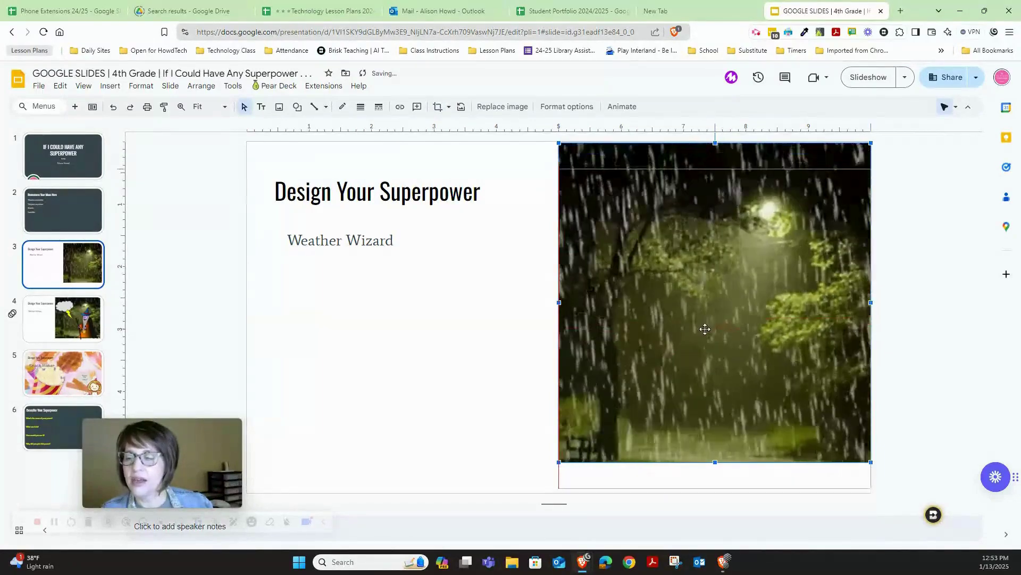
pyautogui.moveTo(706, 329); pyautogui.dragTo(704, 358)
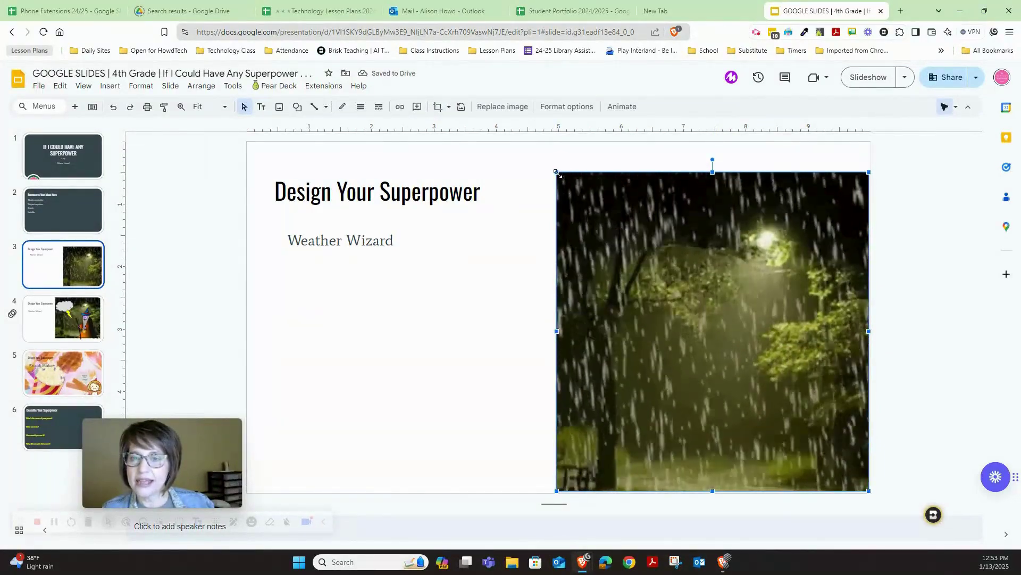
pyautogui.moveTo(535, 149); pyautogui.dragTo(528, 141)
pyautogui.click(971, 235)
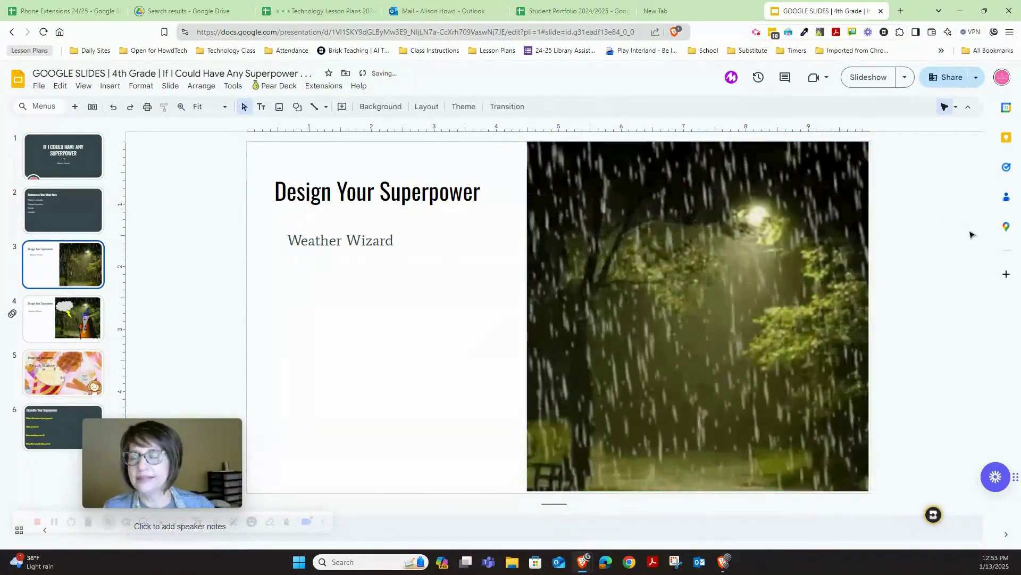
pyautogui.click(85, 305)
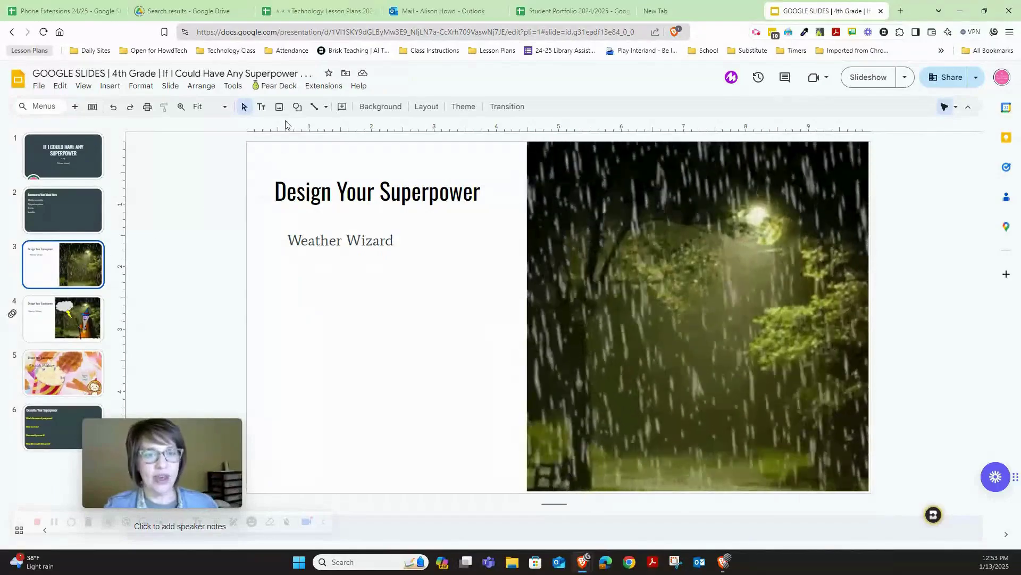
# Insert a lantern-holding wizard from a 'cartoon wizard transparent background' web search onto the rain image's lower right.
pyautogui.click(279, 107)
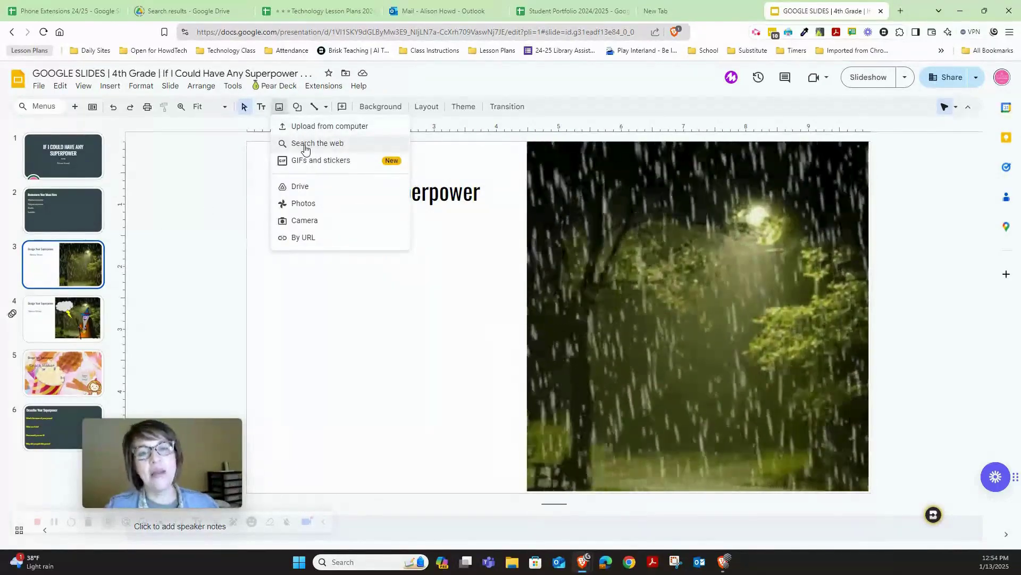
pyautogui.click(306, 144)
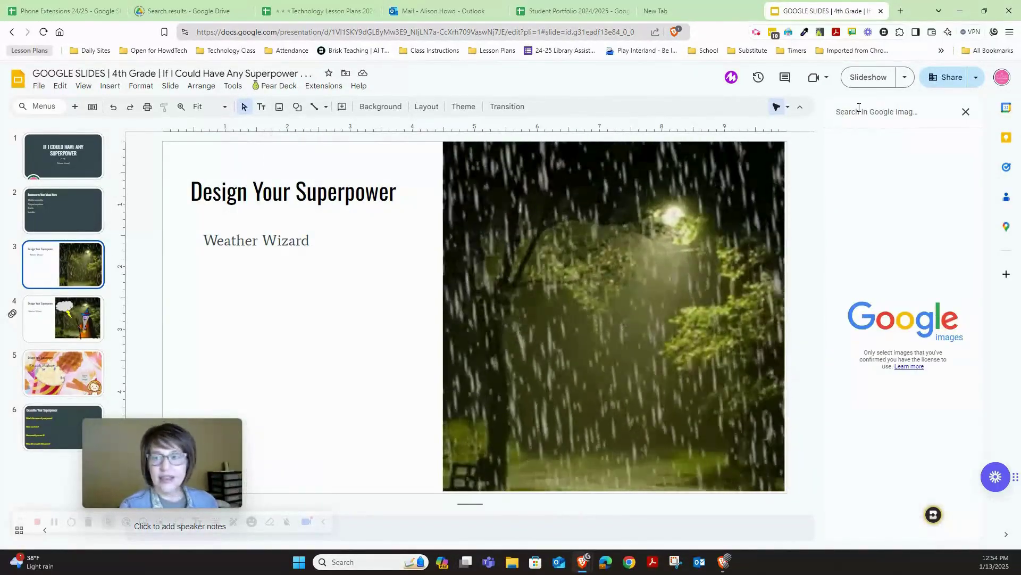
pyautogui.write('cartoon ')
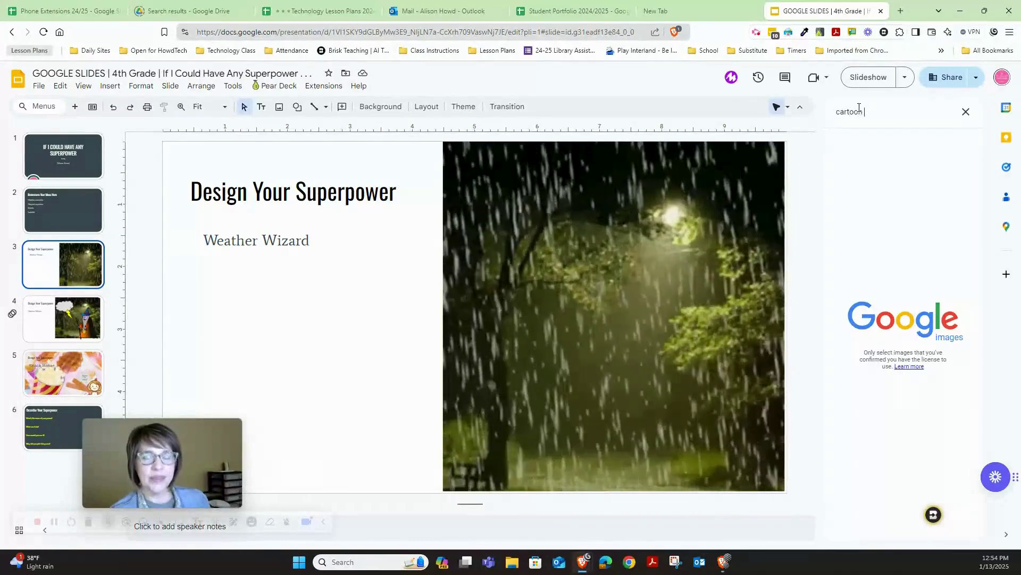
pyautogui.write('wizard a')
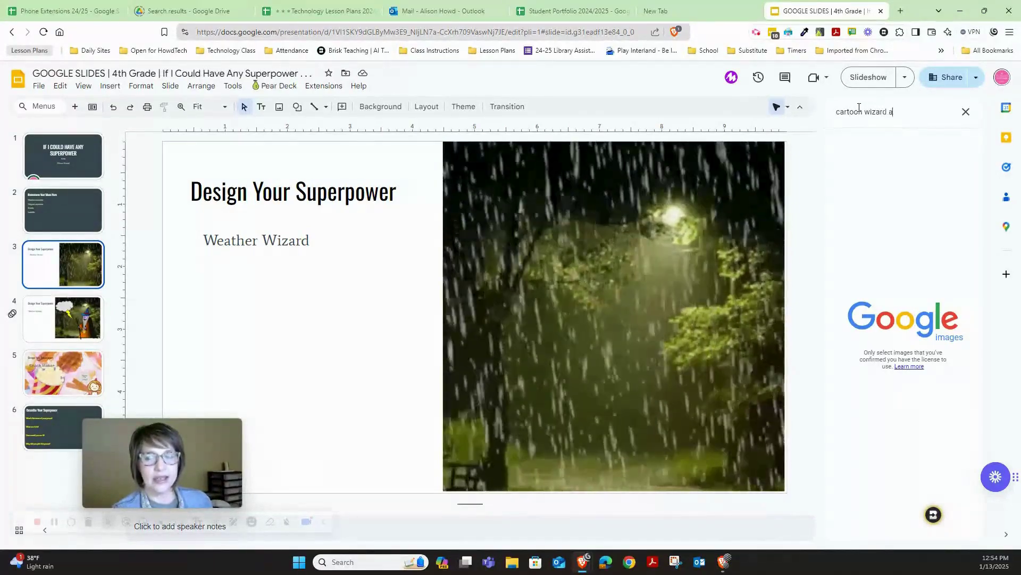
pyautogui.press('BackSpace')
pyautogui.write('transpar')
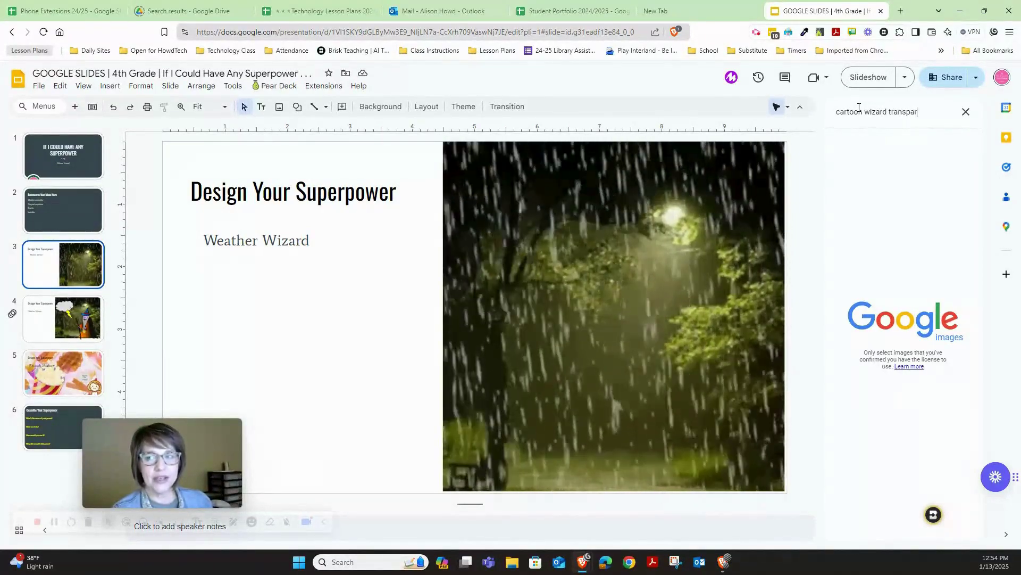
pyautogui.write('ent background')
pyautogui.press('Return')
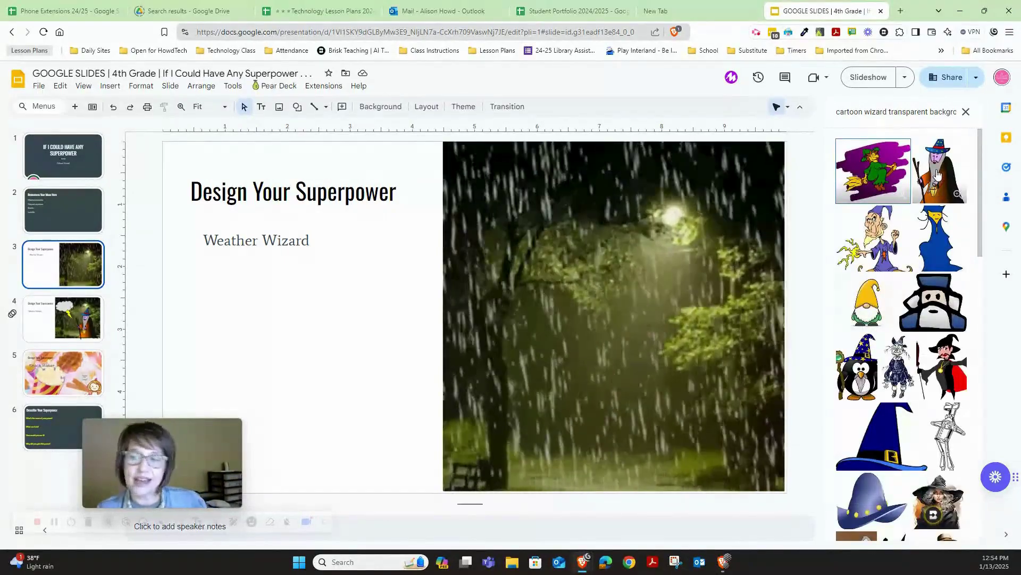
pyautogui.click(937, 176)
pyautogui.click(953, 527)
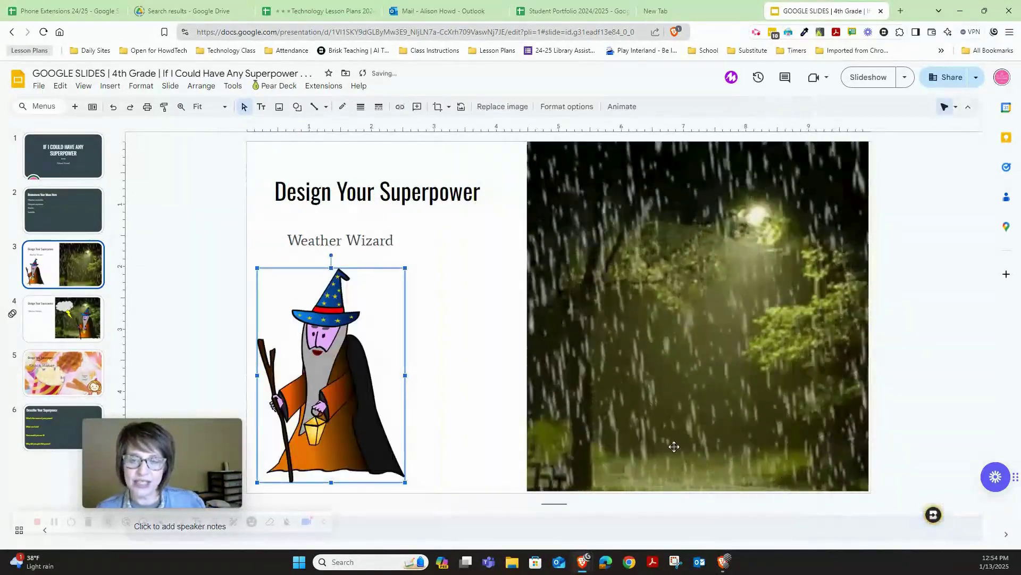
pyautogui.moveTo(782, 364); pyautogui.dragTo(793, 371)
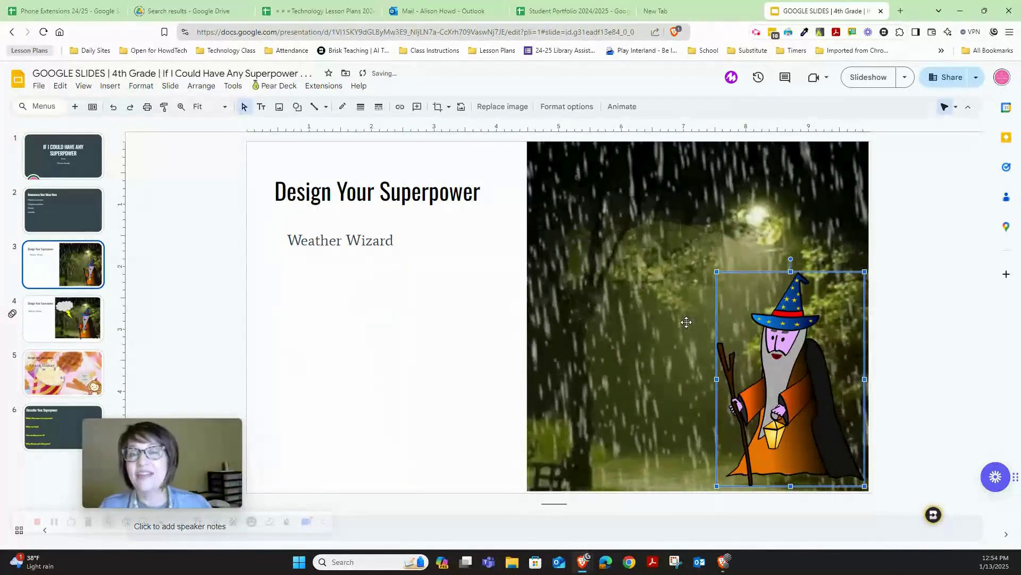
# Draw a cloud shape in the sky above the wizard on slide 3.
pyautogui.click(89, 322)
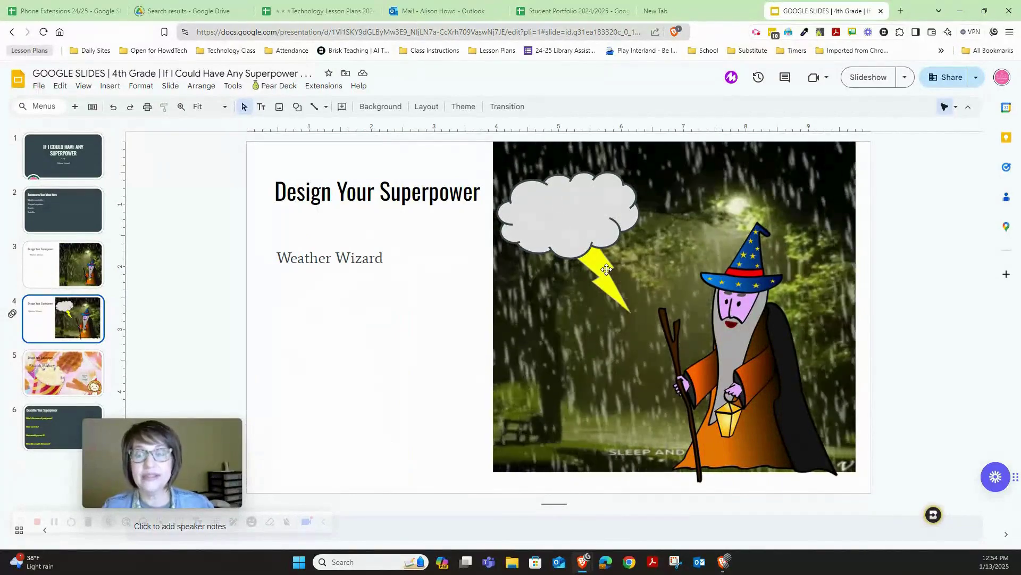
pyautogui.click(66, 264)
pyautogui.click(298, 107)
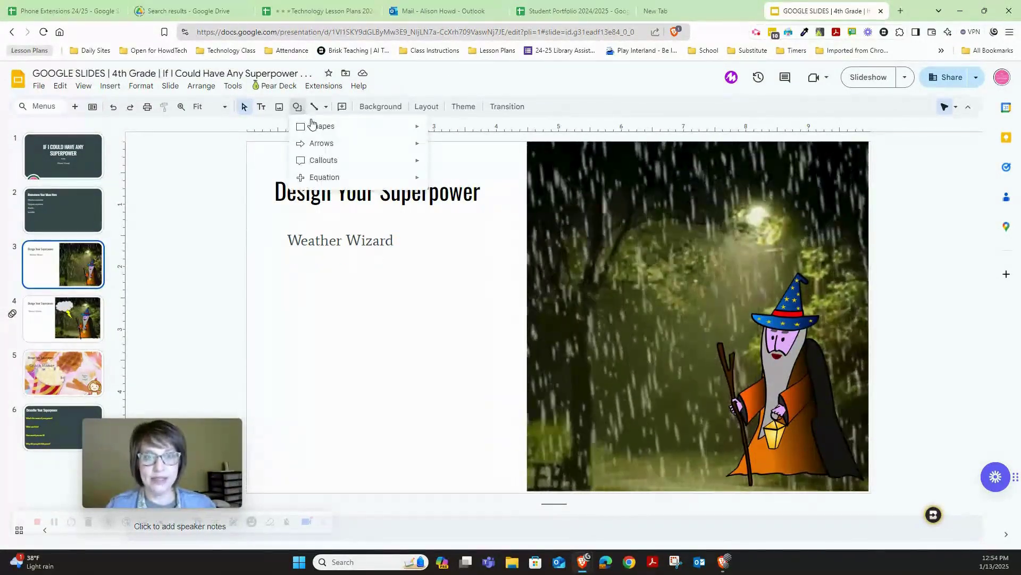
pyautogui.moveTo(403, 126)
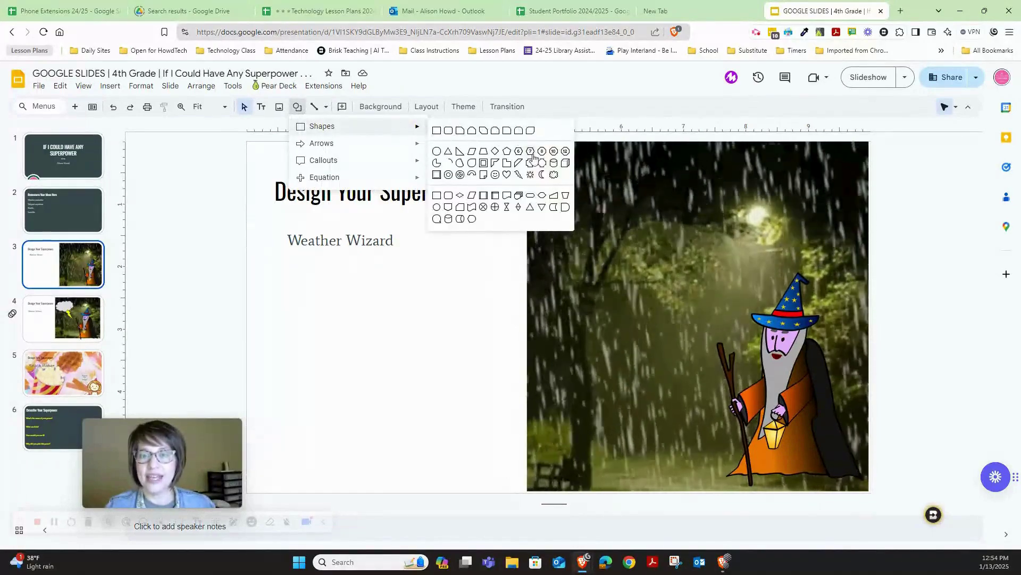
pyautogui.click(555, 175)
pyautogui.moveTo(661, 279); pyautogui.dragTo(690, 299)
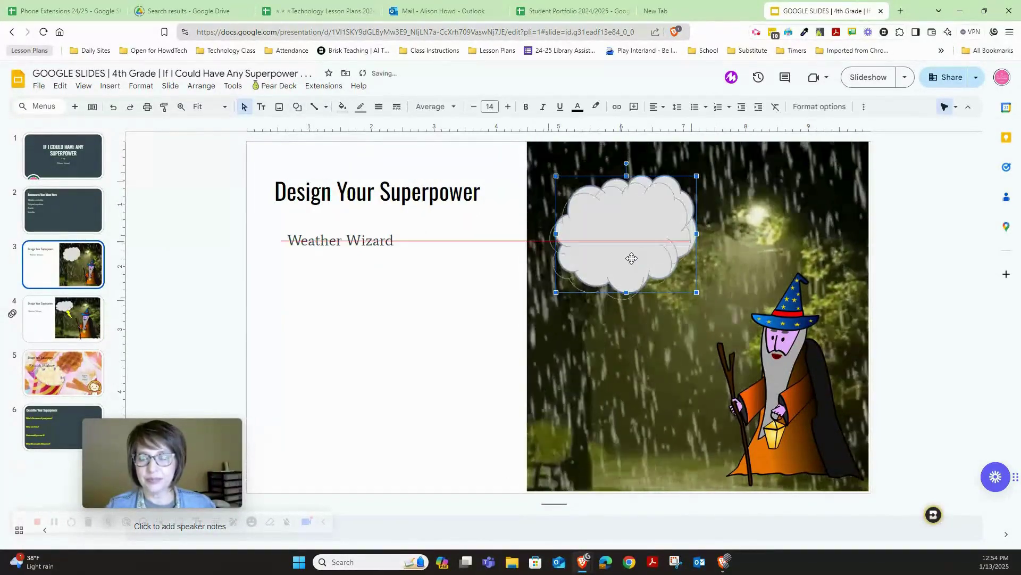
# Add a yellow lightning bolt below the cloud and send it behind the cloud.
pyautogui.click(298, 107)
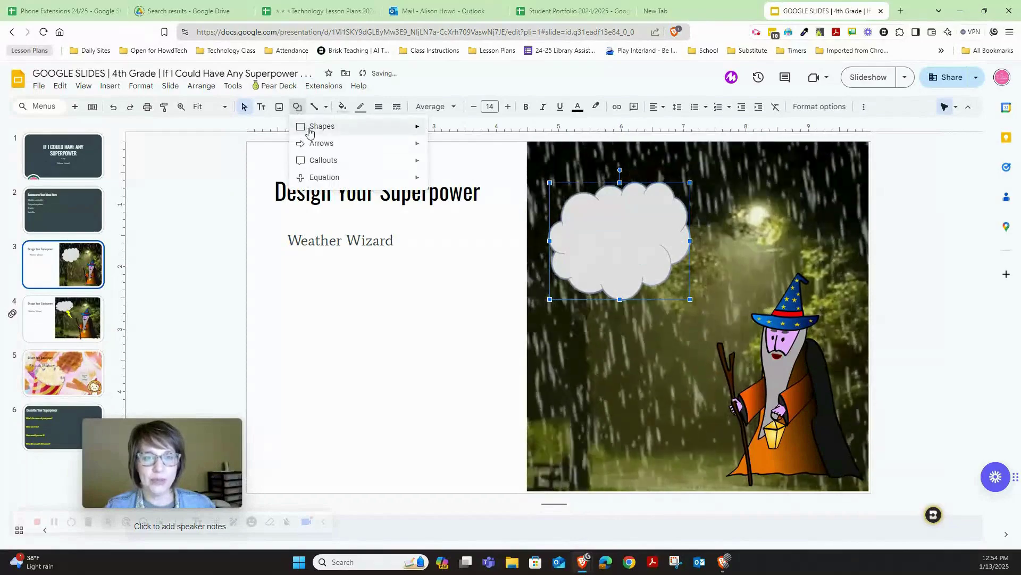
pyautogui.moveTo(314, 126)
pyautogui.click(519, 176)
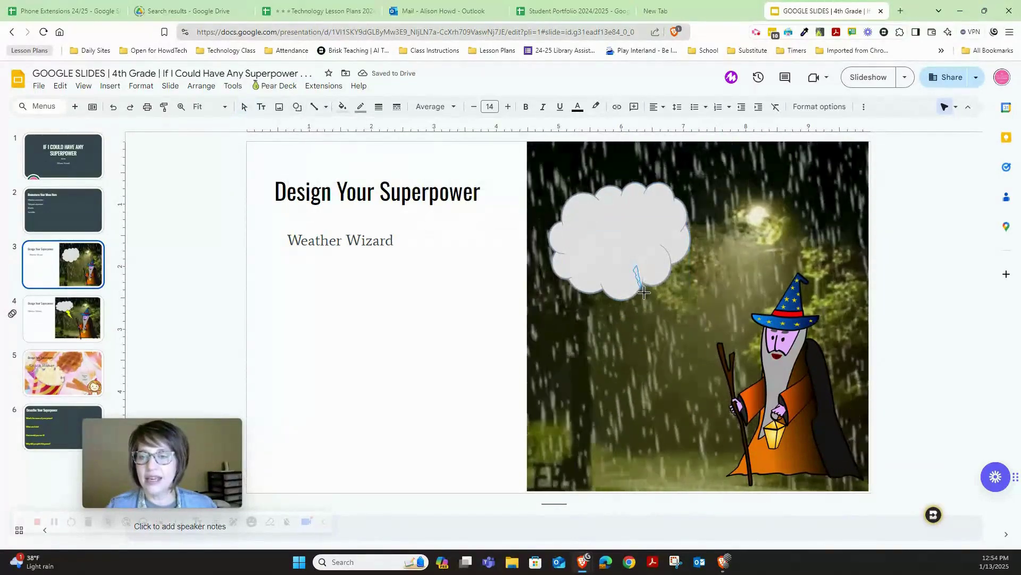
pyautogui.moveTo(688, 334); pyautogui.dragTo(697, 341)
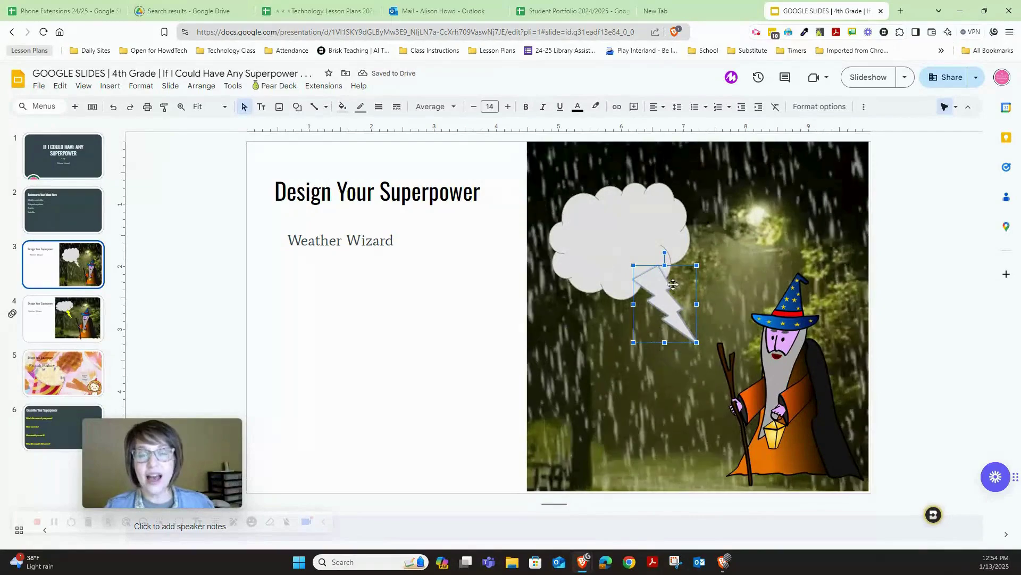
pyautogui.click(342, 107)
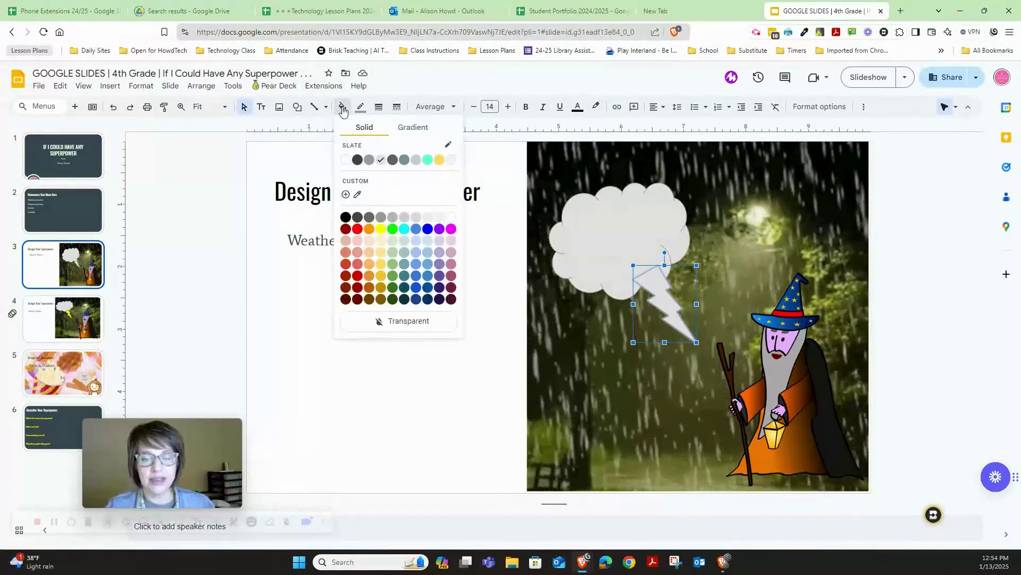
pyautogui.click(381, 229)
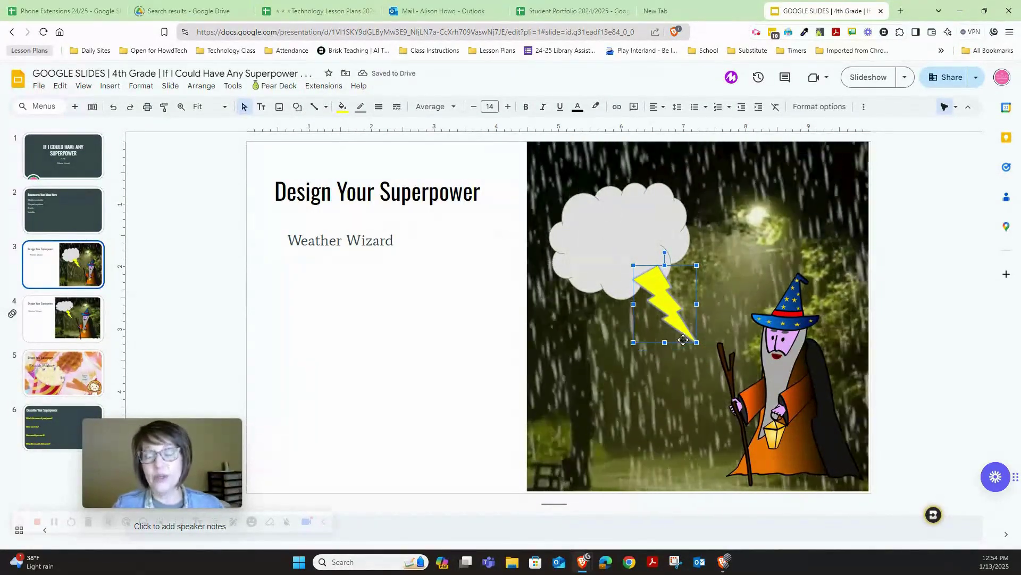
pyautogui.click(201, 86)
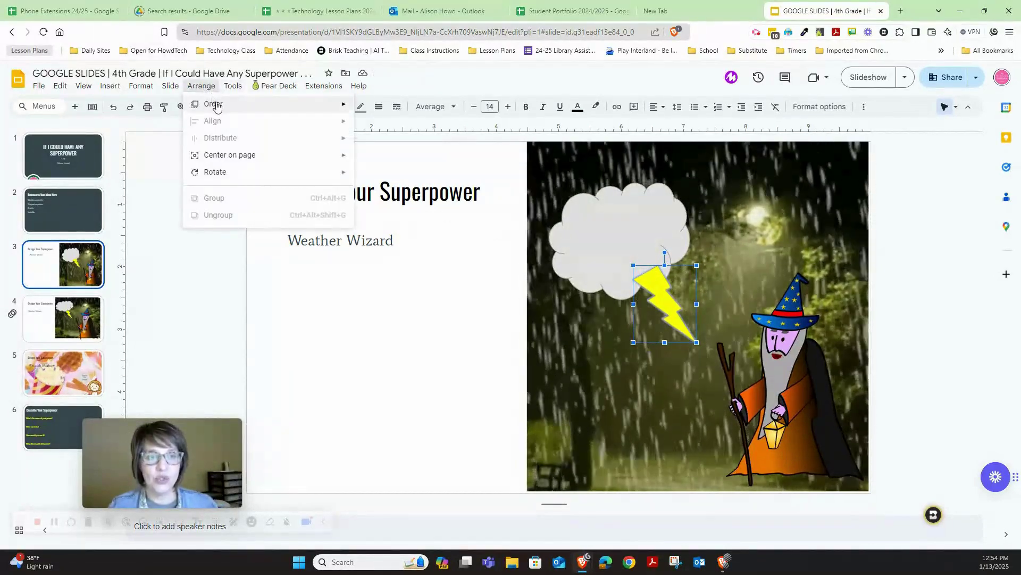
pyautogui.moveTo(307, 111)
pyautogui.click(404, 141)
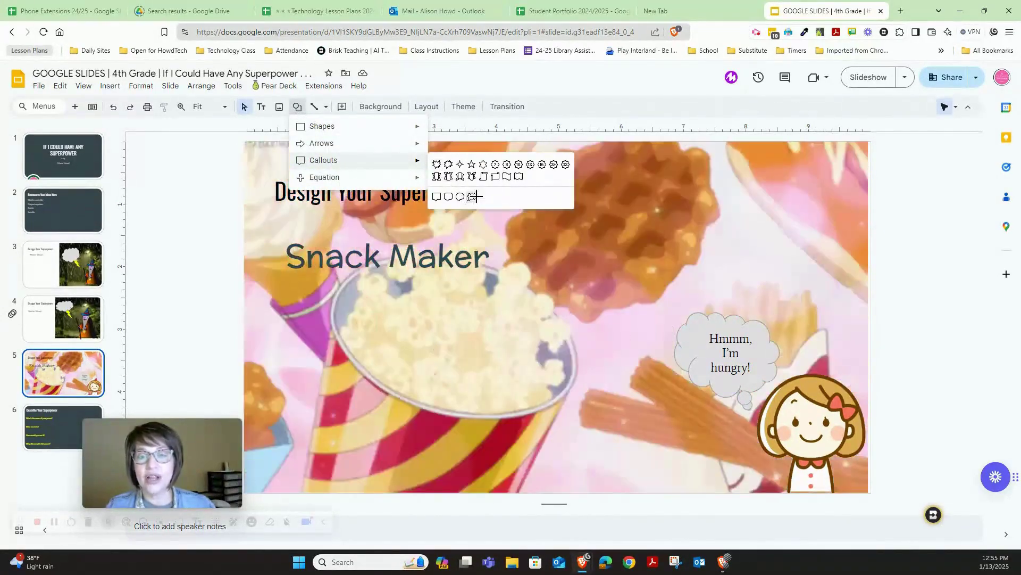
# On the Snack Maker slide, draw a cloud callout among the snacks, flip it horizontally, and enter its text.
pyautogui.click(473, 196)
pyautogui.moveTo(639, 399); pyautogui.dragTo(640, 400)
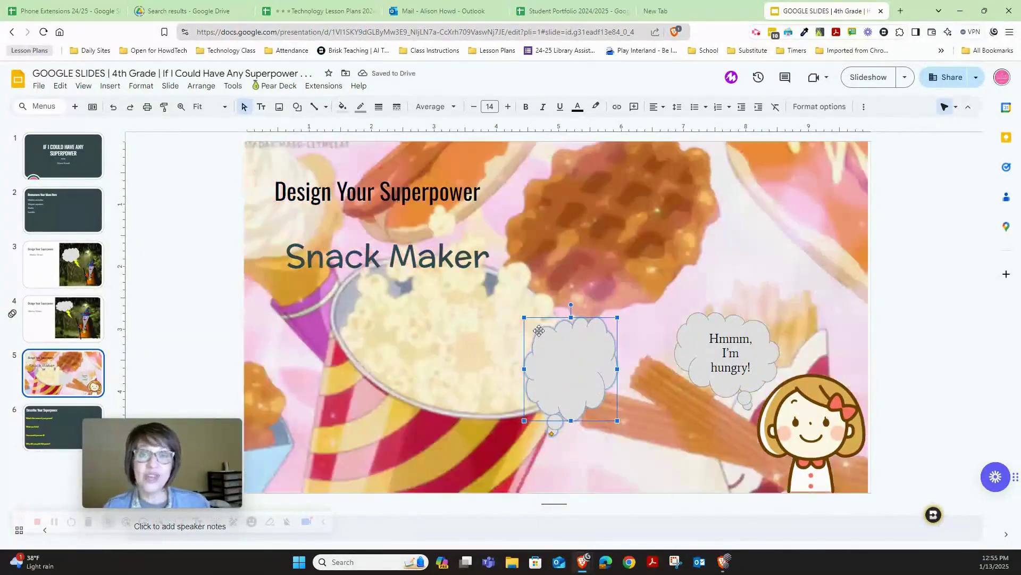
pyautogui.click(202, 86)
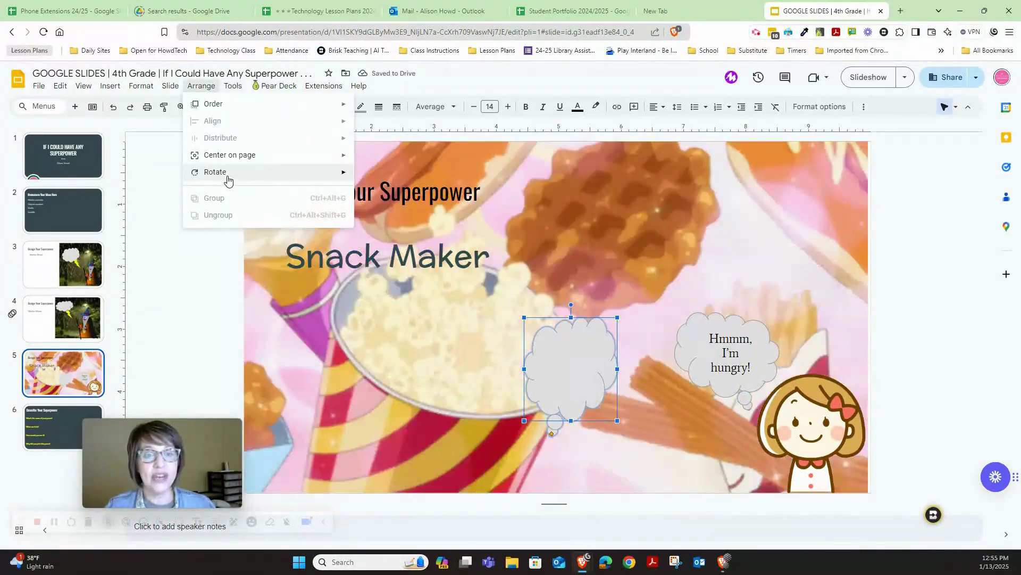
pyautogui.moveTo(304, 175)
pyautogui.click(403, 213)
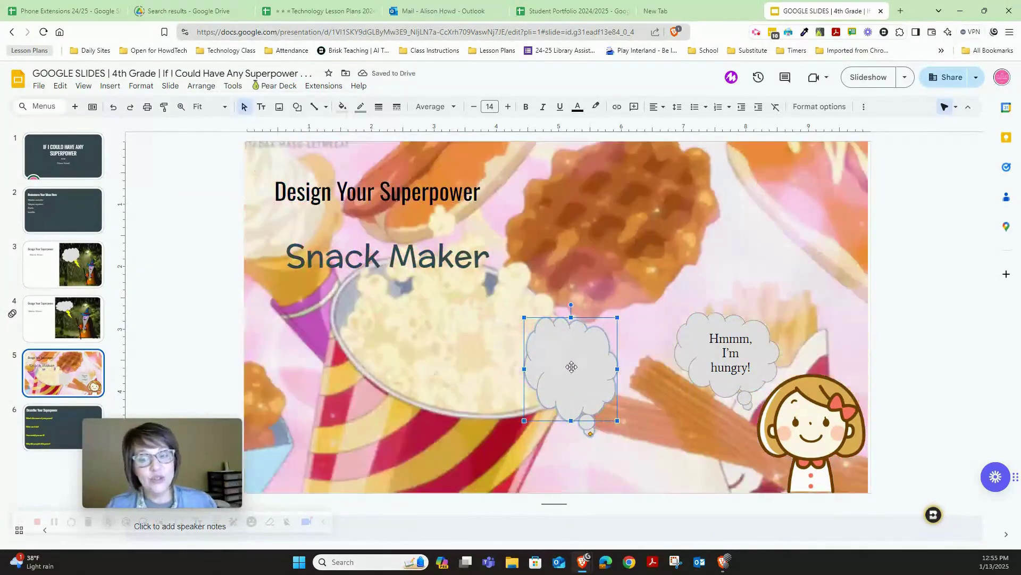
pyautogui.doubleClick(570, 366)
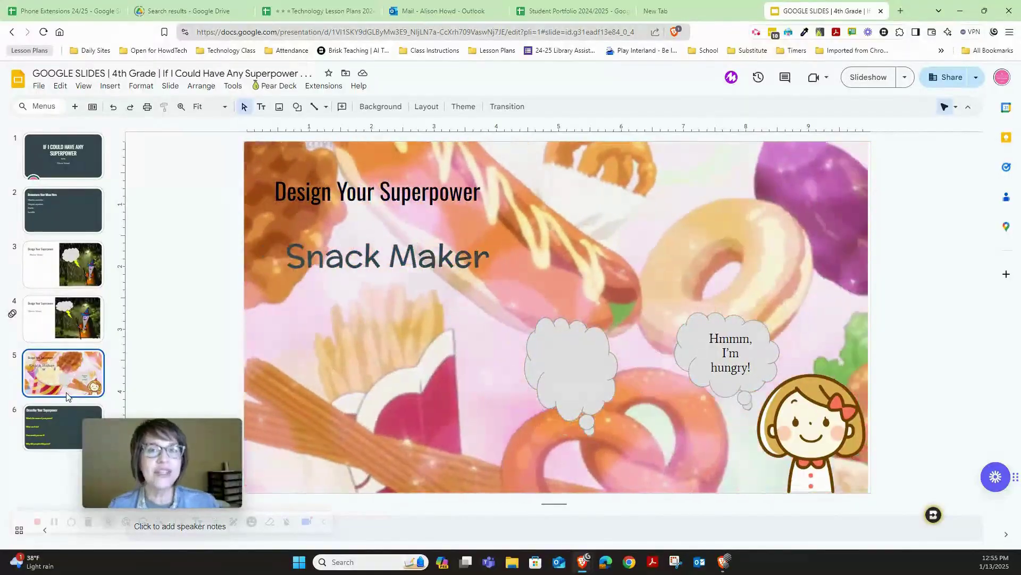
# On the Describe Your Superpower slide, name the power 'Weather Wizard'.
pyautogui.click(53, 436)
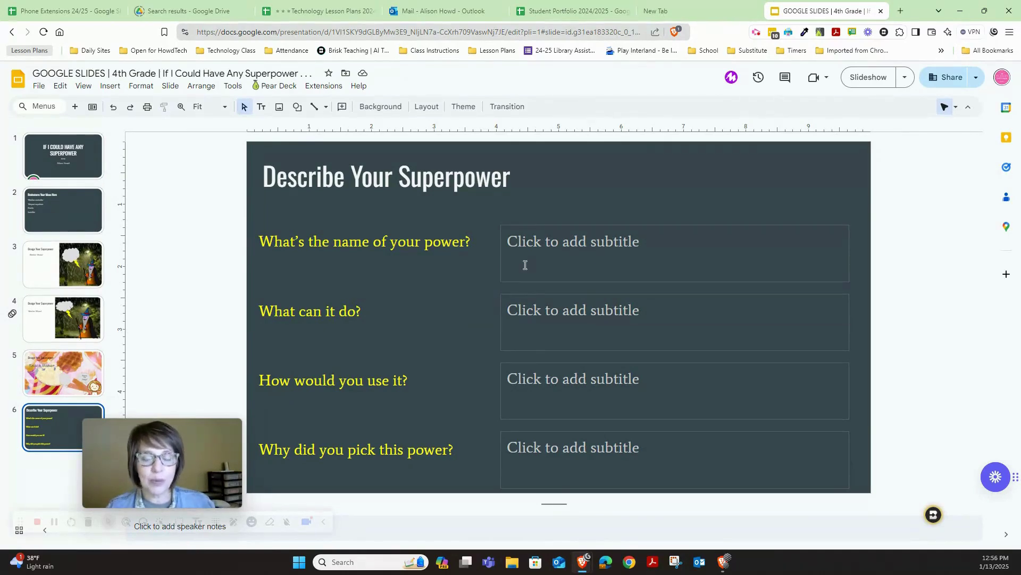
pyautogui.click(526, 243)
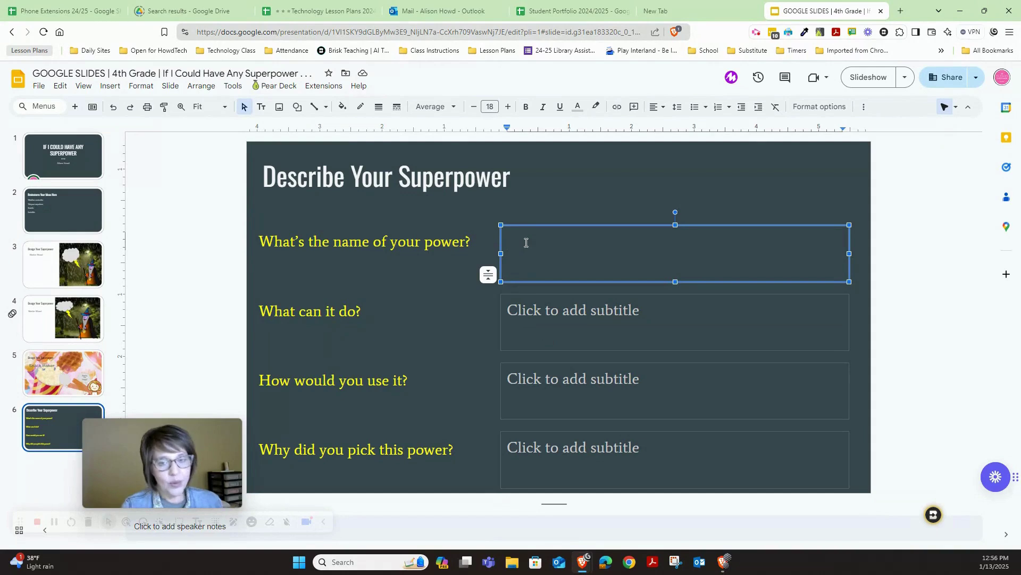
pyautogui.write('Weather Z')
pyautogui.press('BackSpace')
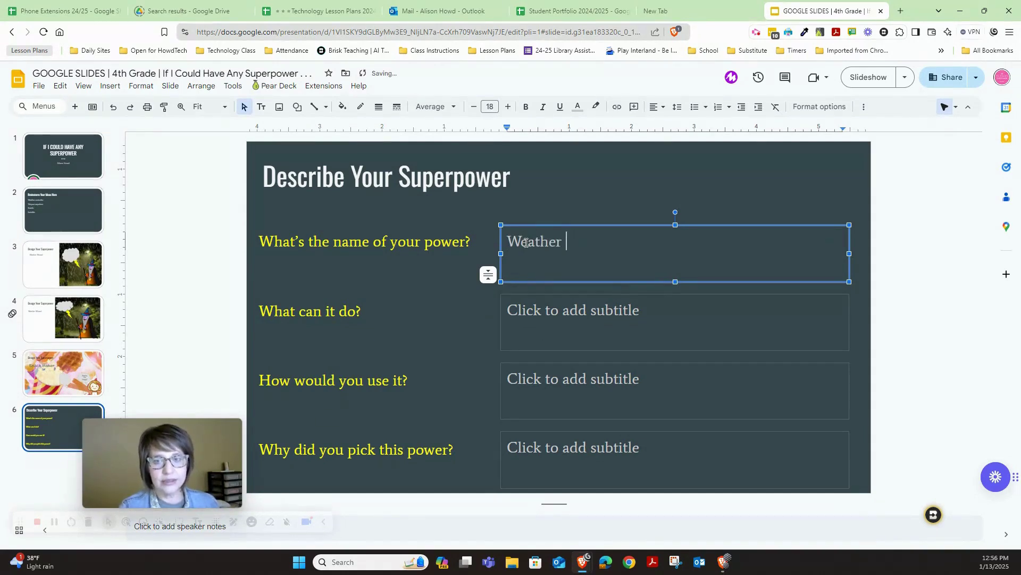
pyautogui.write('Wizard')
pyautogui.press('Tab')
# Answer what it does with 'My superpower can make the weather change in an instance.'.
pyautogui.click(531, 317)
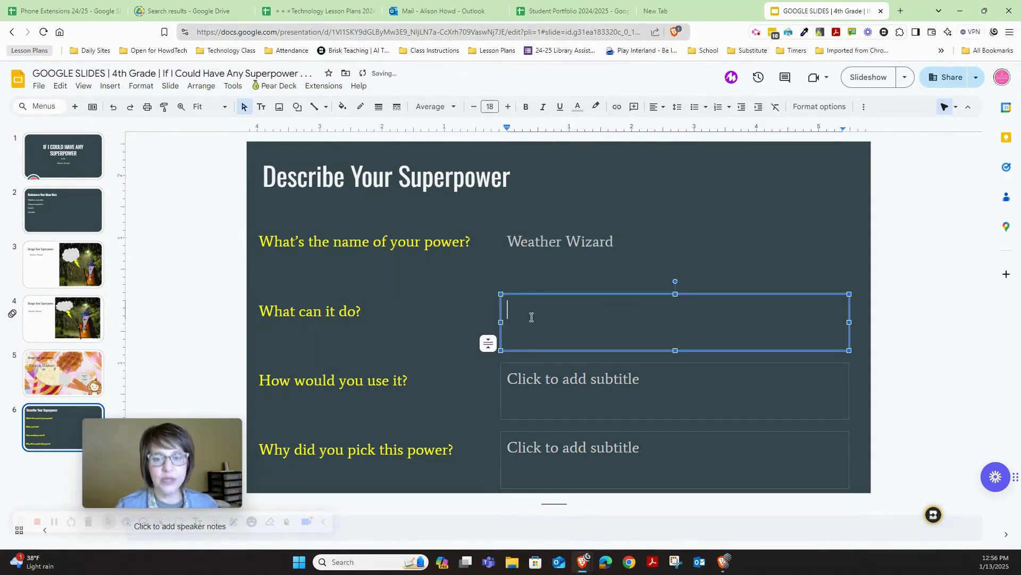
pyautogui.write('M')
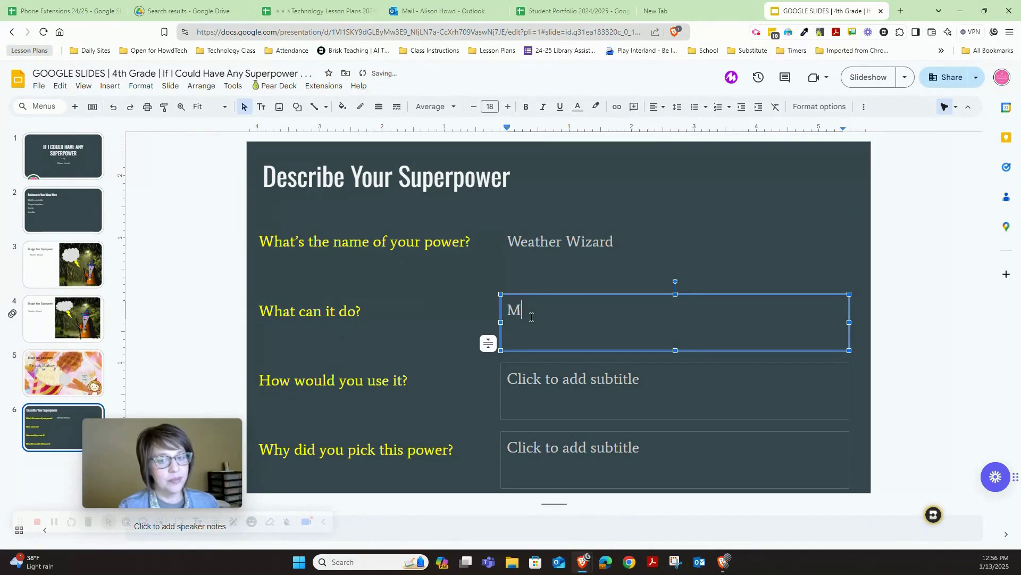
pyautogui.write('y superpower')
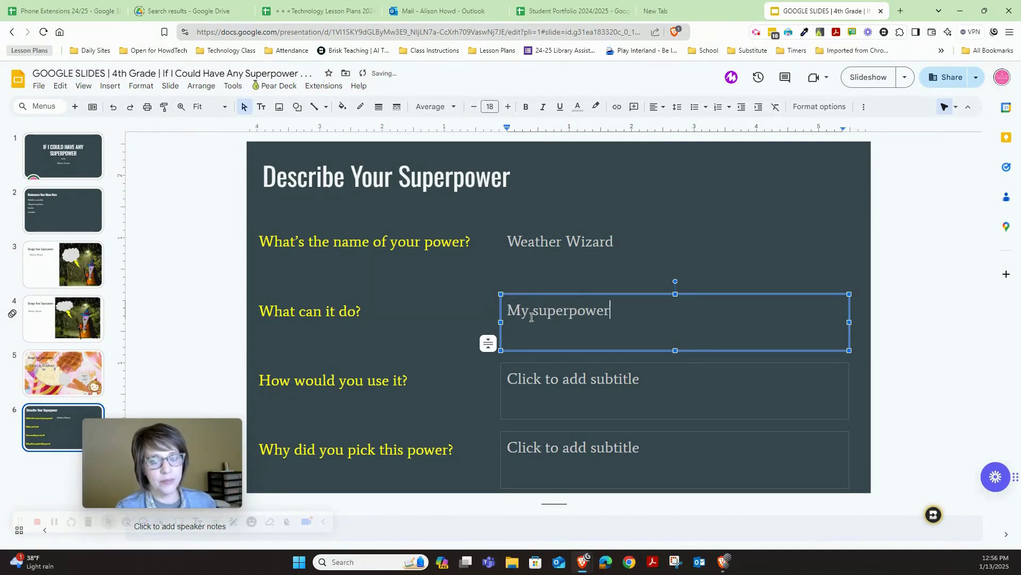
pyautogui.write(' can make the weather c')
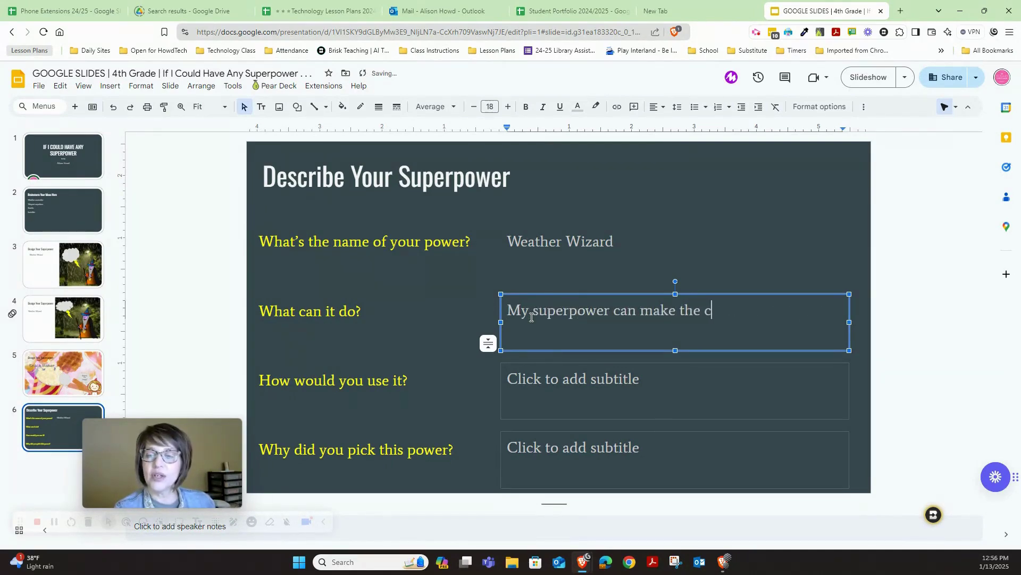
pyautogui.write('hange in an')
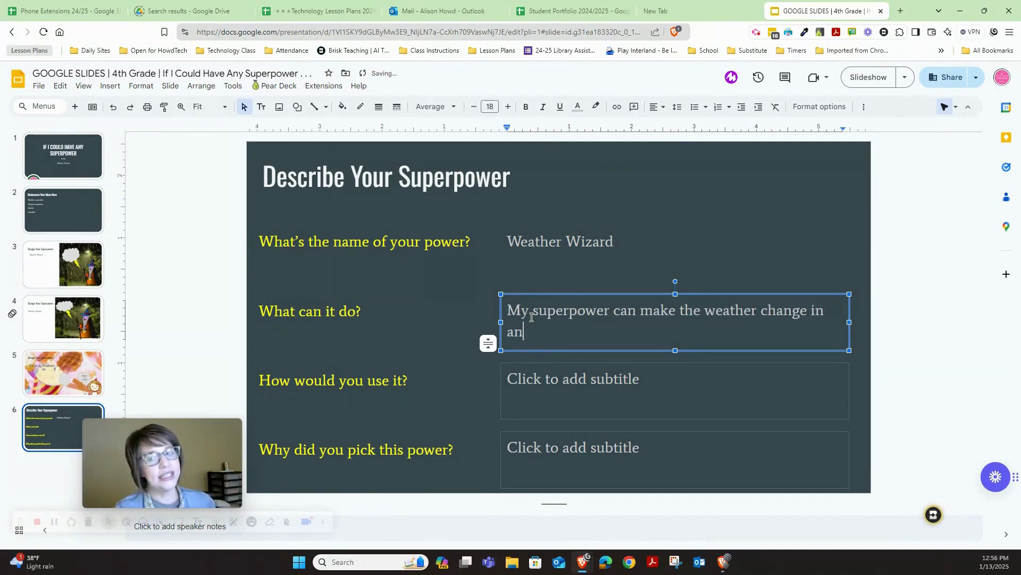
pyautogui.write(' instance.')
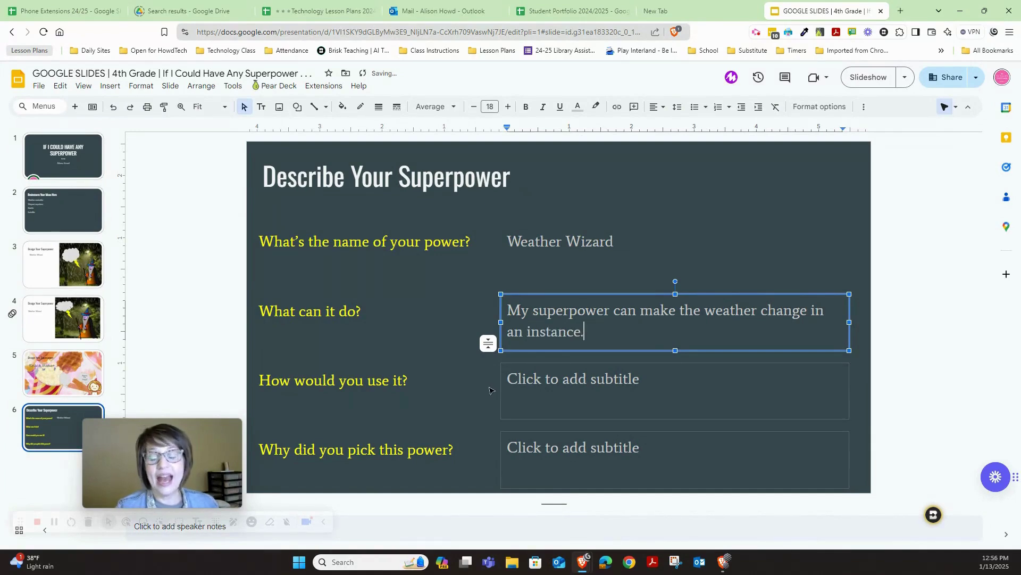
pyautogui.click(516, 376)
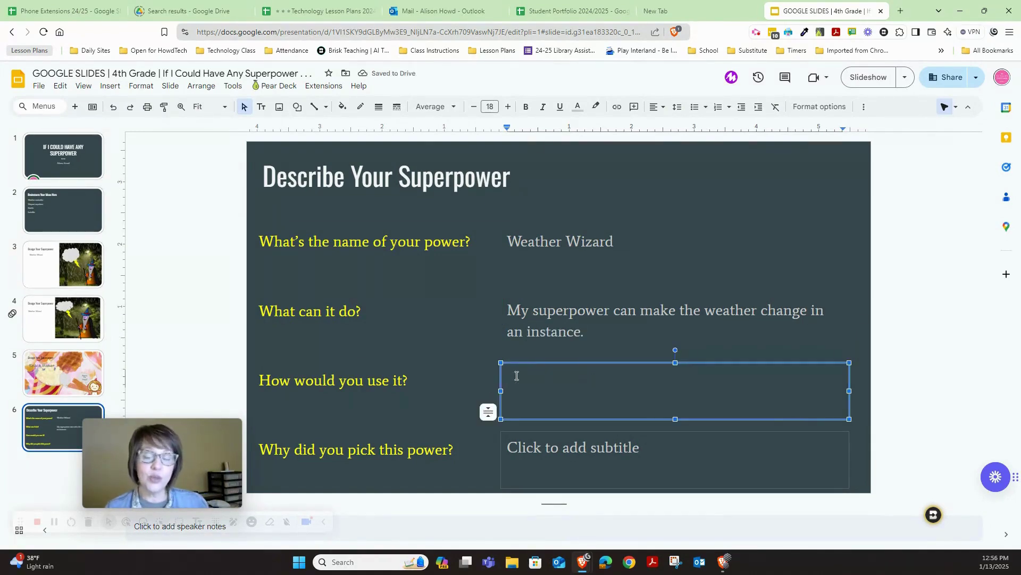
pyautogui.click(555, 458)
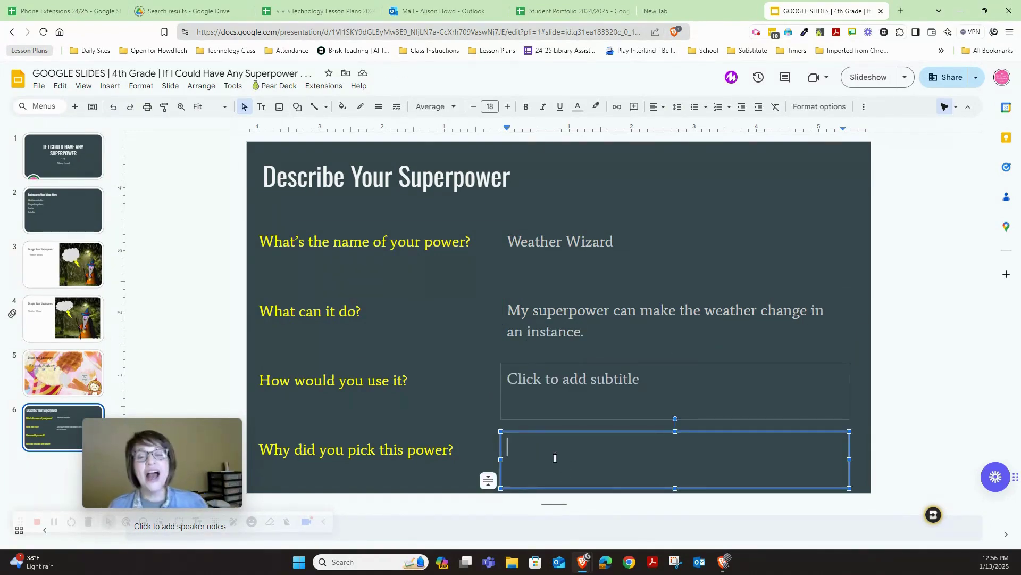